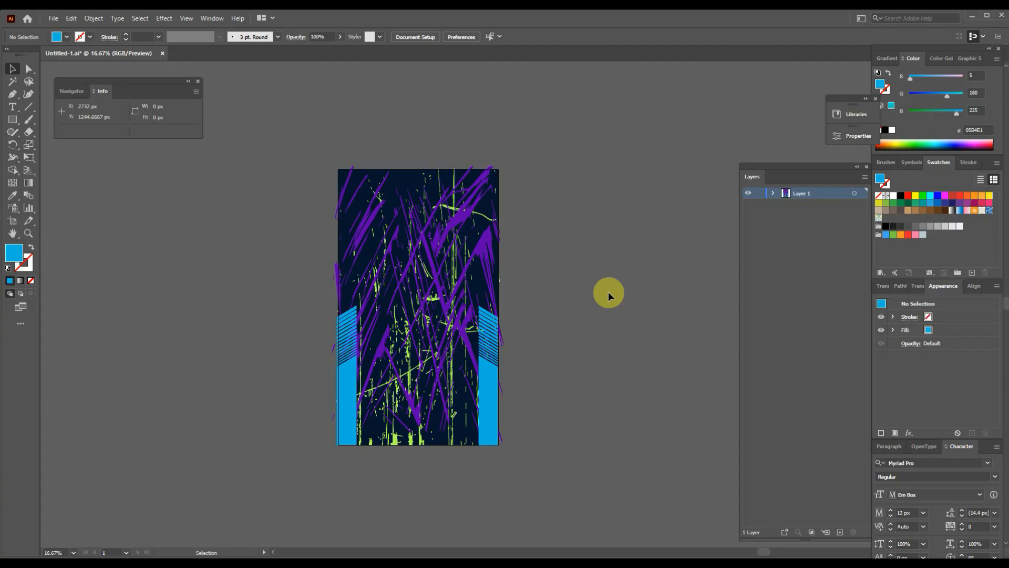
Step: Expand Layer 1 and hide its three groups and the background rectangle one by one
click(774, 193)
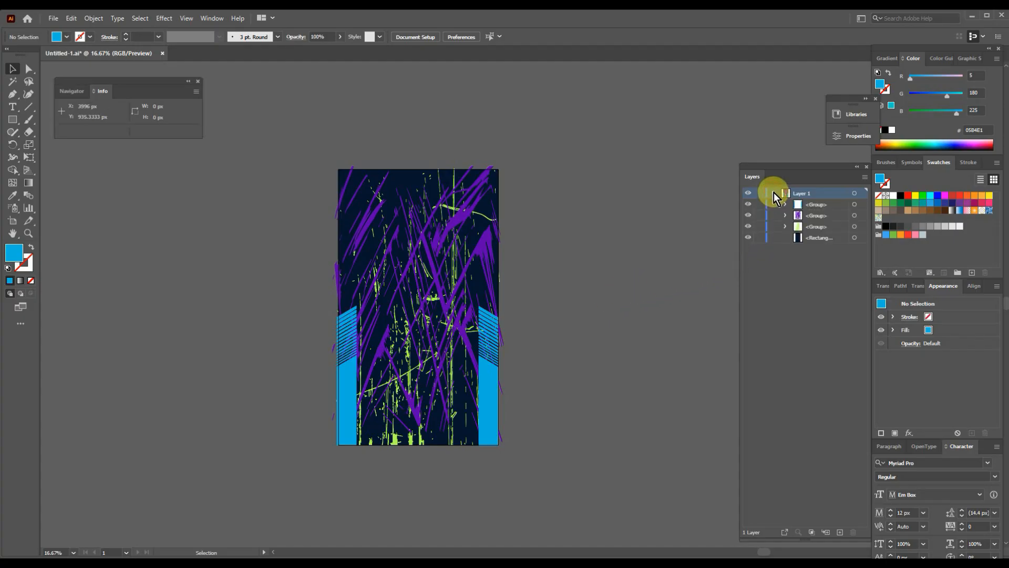
click(749, 204)
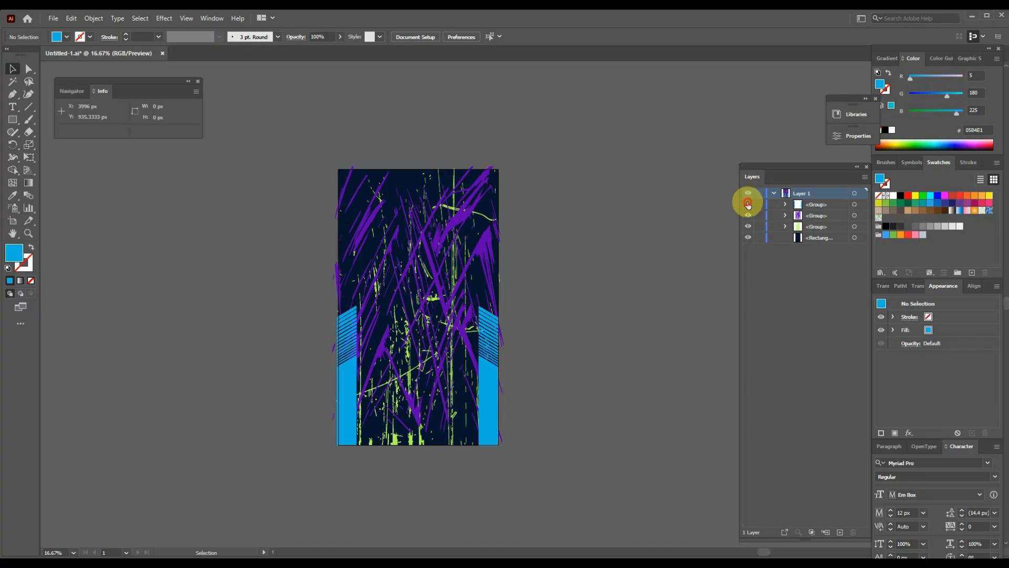
click(748, 216)
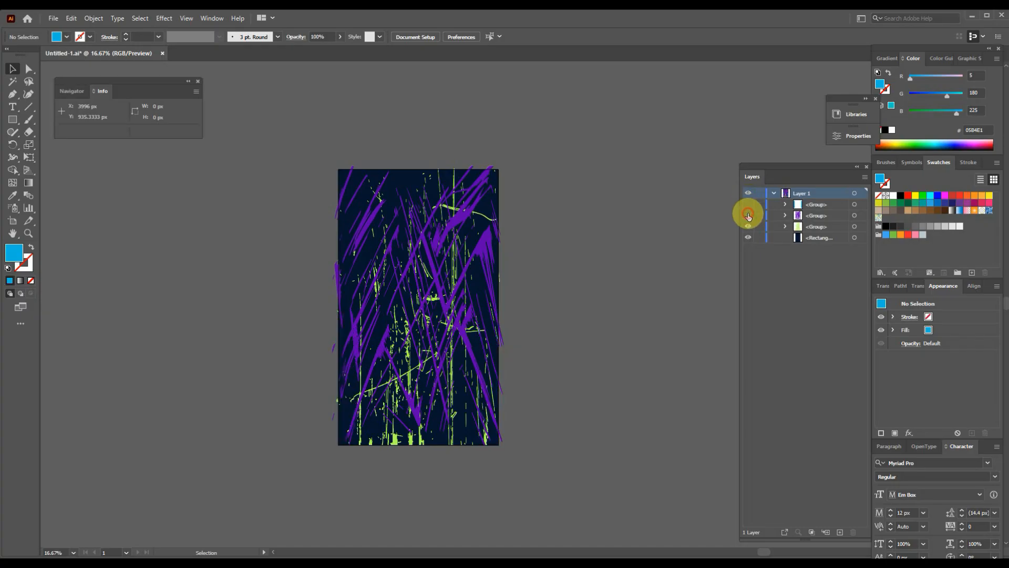
click(750, 227)
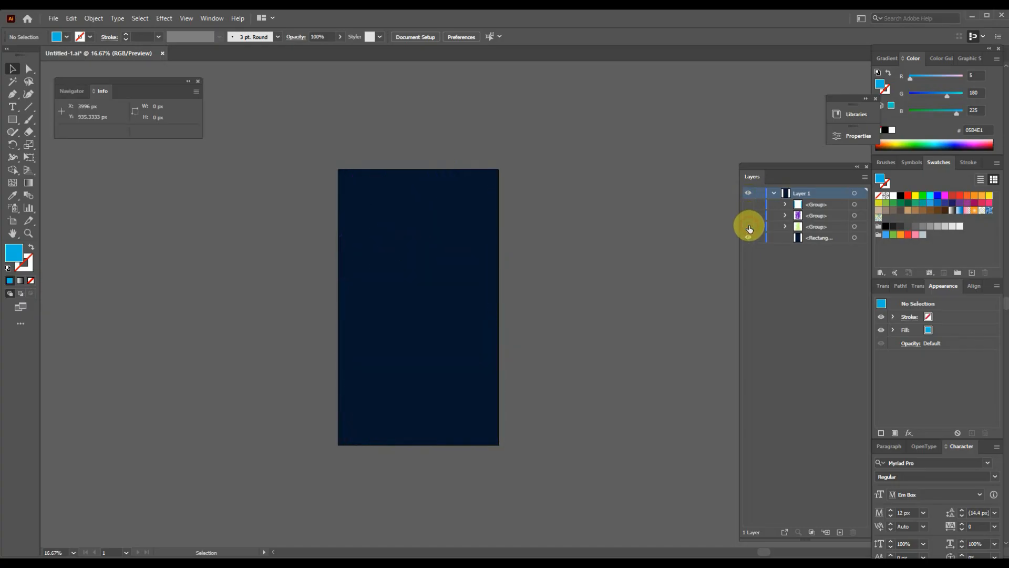
click(749, 238)
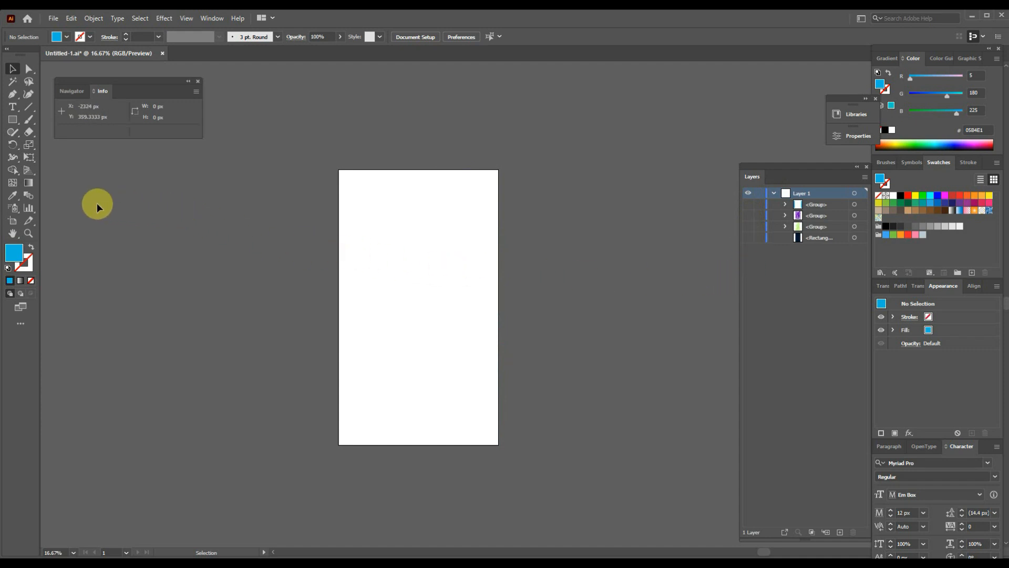
click(15, 222)
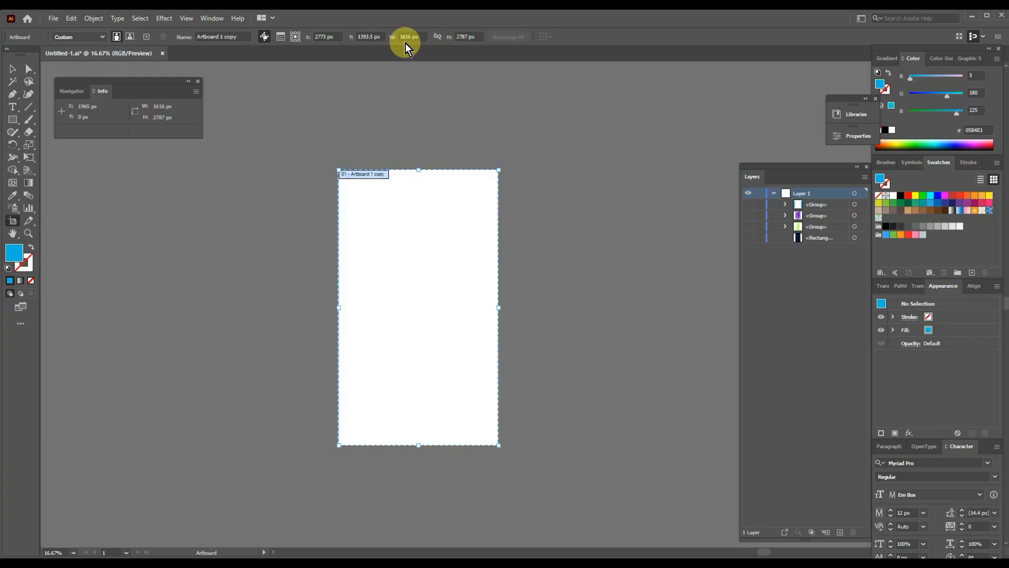
click(13, 69)
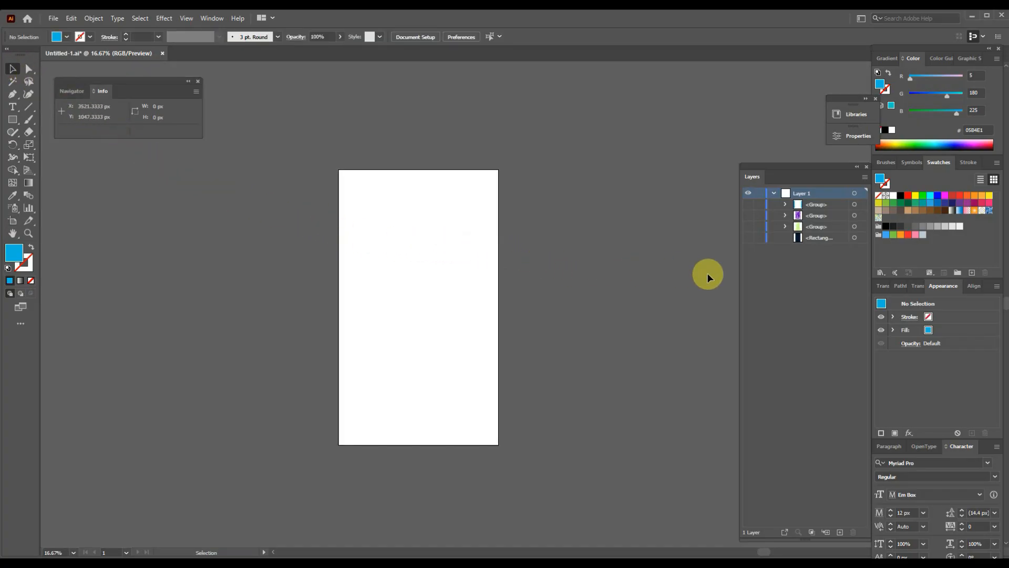
Step: Show the background rectangle, select it and inspect its fill colour in the Color Picker without changing it
click(749, 238)
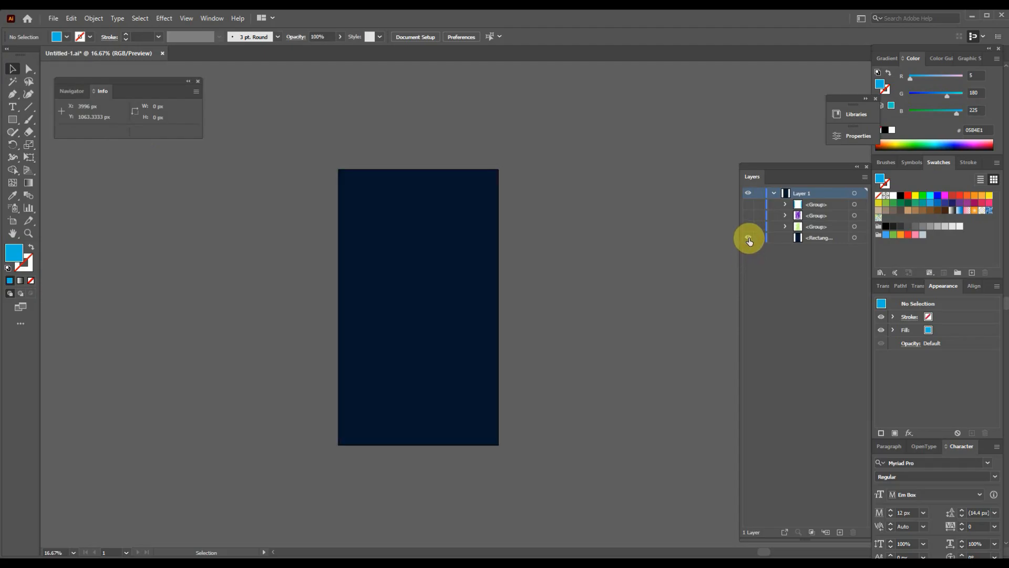
click(854, 238)
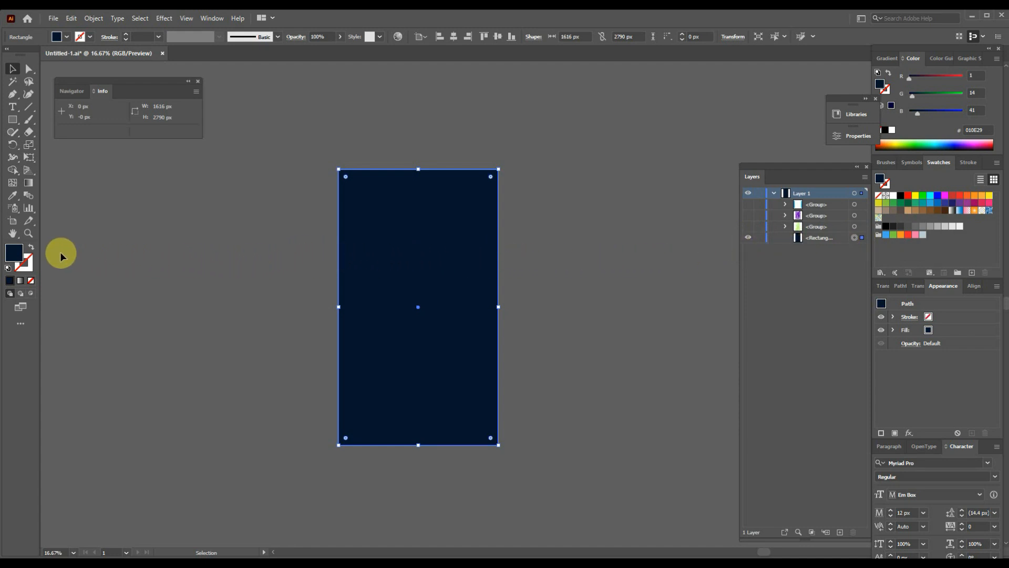
double_click(15, 255)
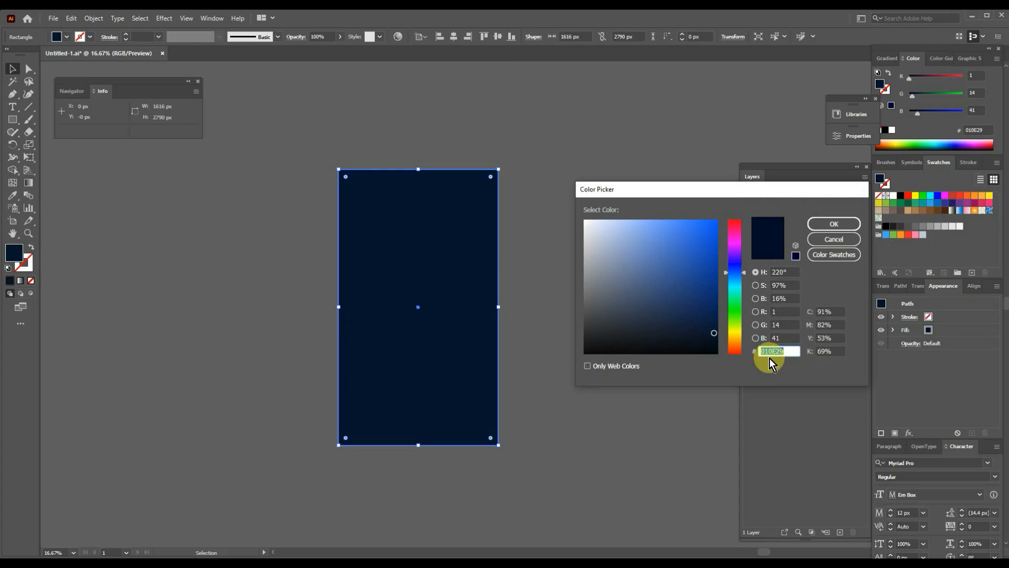
click(821, 241)
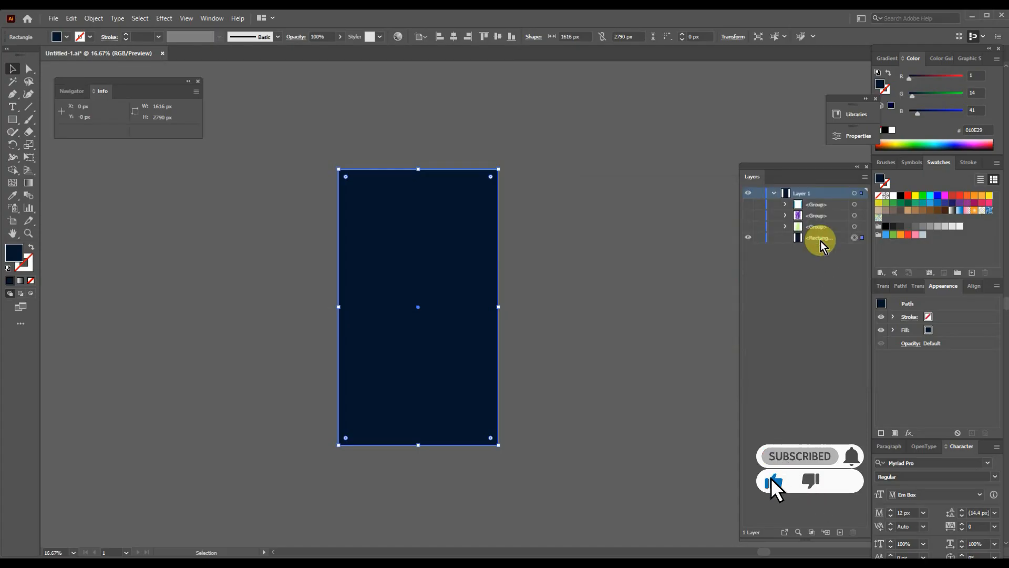
Step: Hide the background rectangle and display only the green speckle group
click(748, 227)
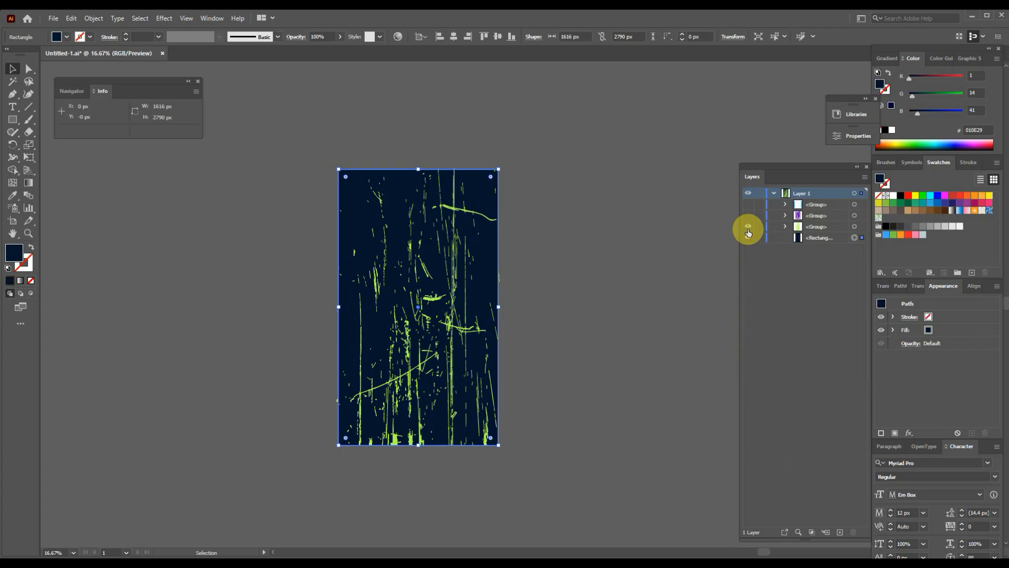
click(748, 227)
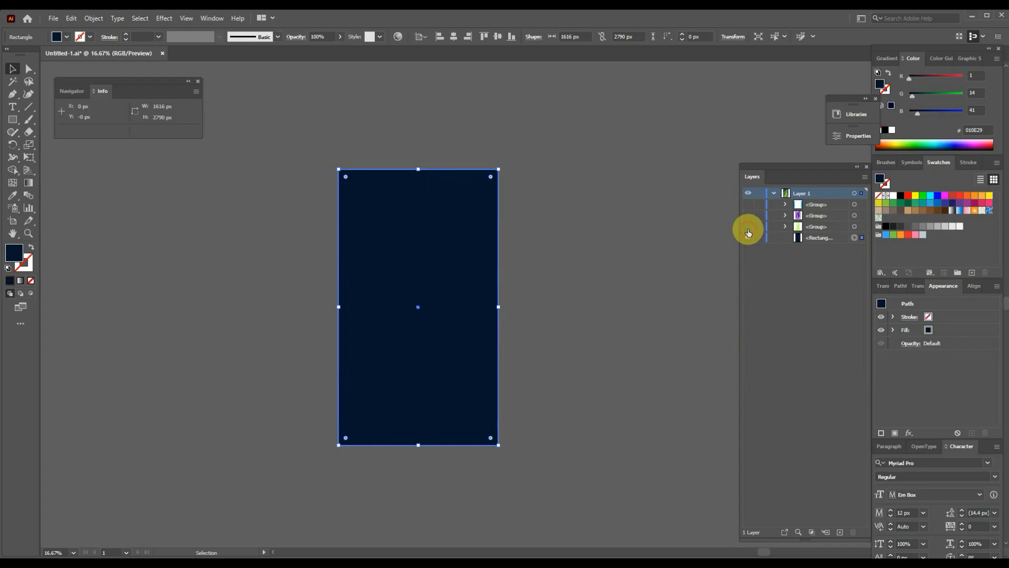
click(749, 237)
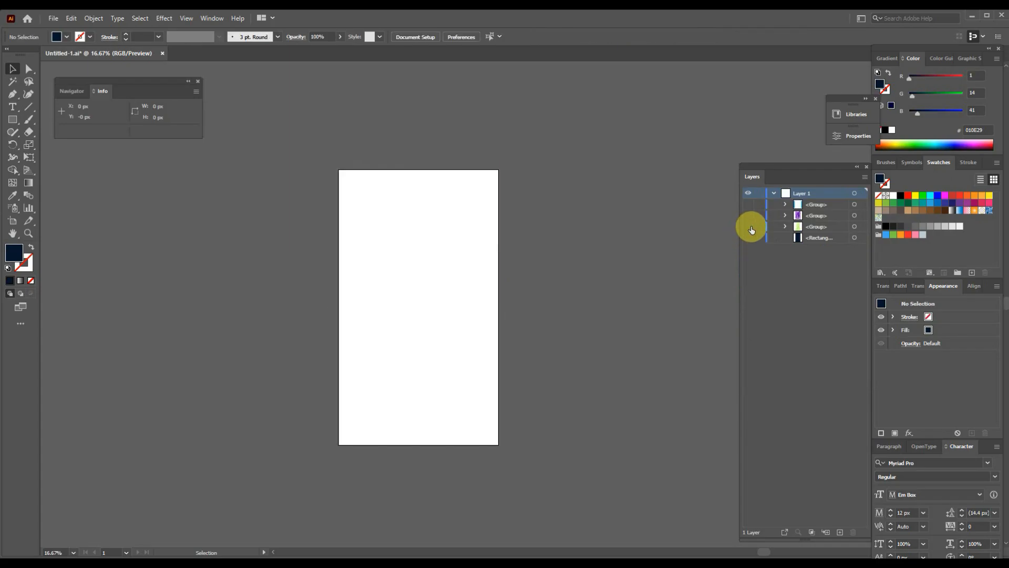
click(749, 227)
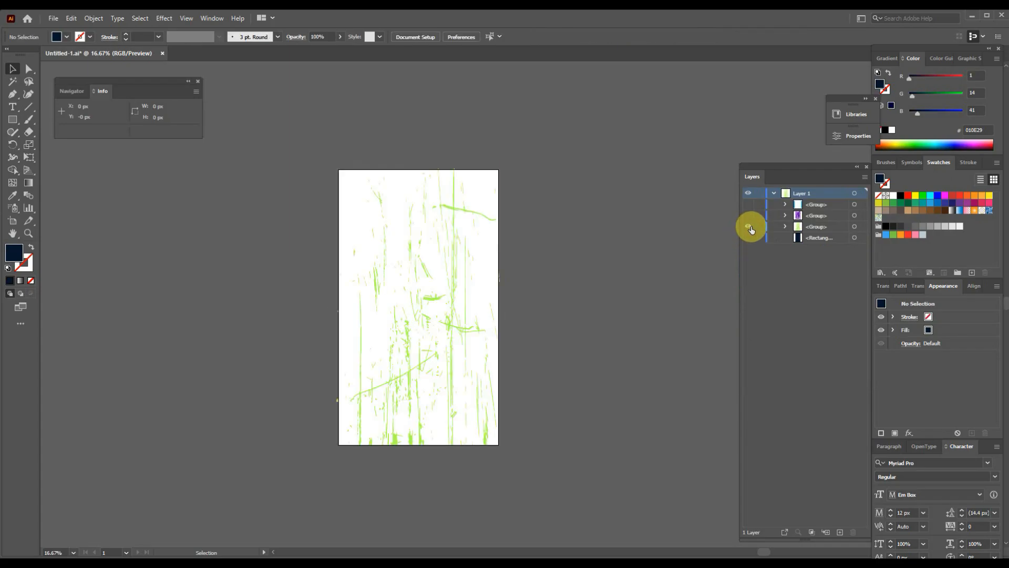
Step: Expand the green speckle group and select several of its individual paths to examine them
click(785, 227)
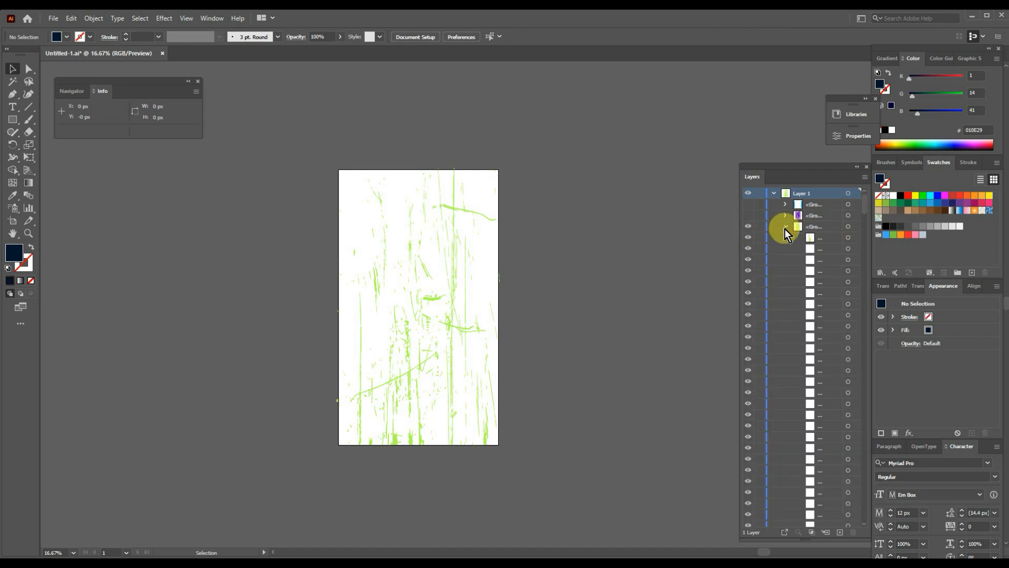
click(855, 238)
click(849, 248)
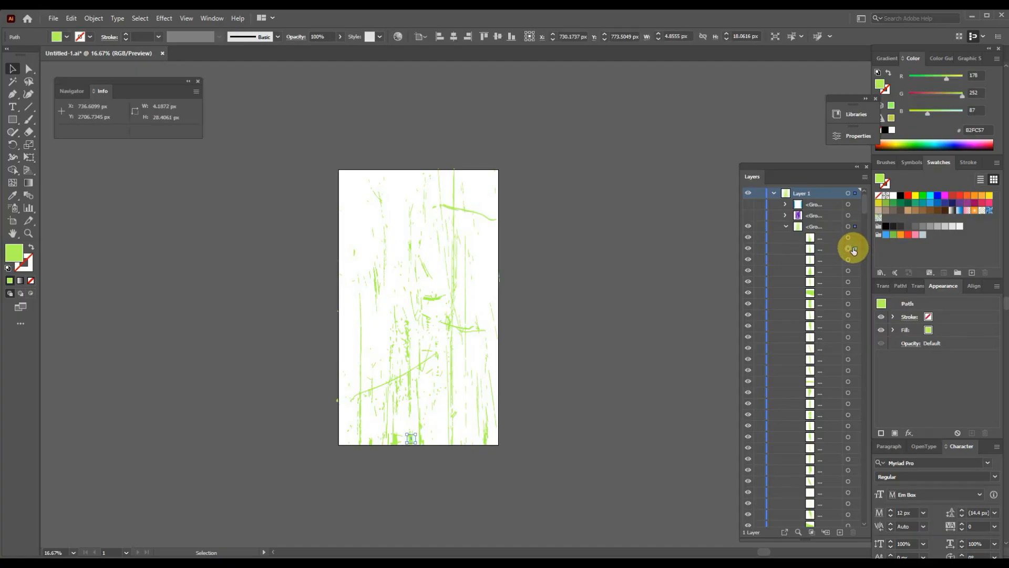
click(850, 293)
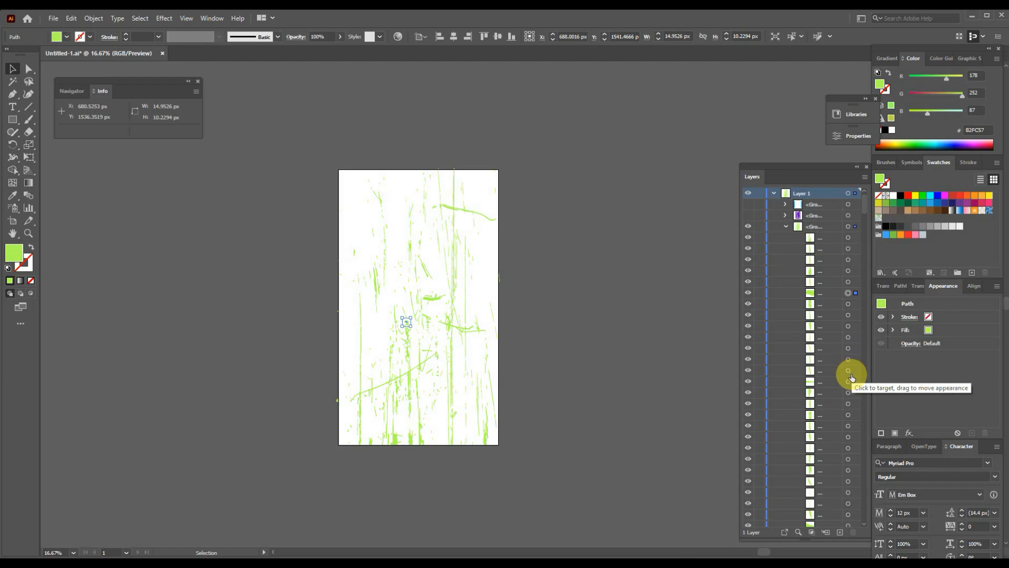
click(787, 226)
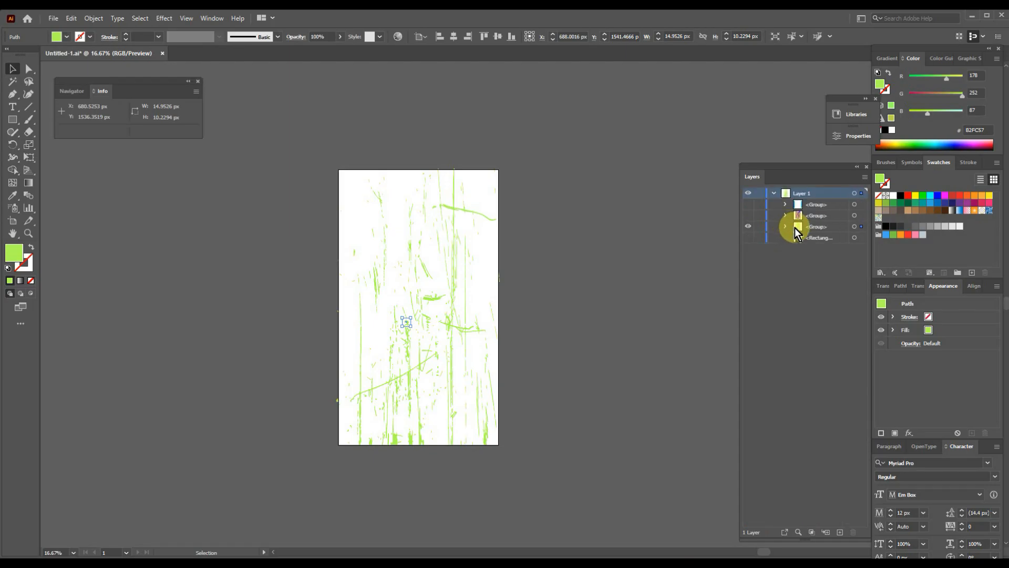
Step: Select the whole green group, inspect its fill colour in the Color Picker, and hide the group again
click(860, 226)
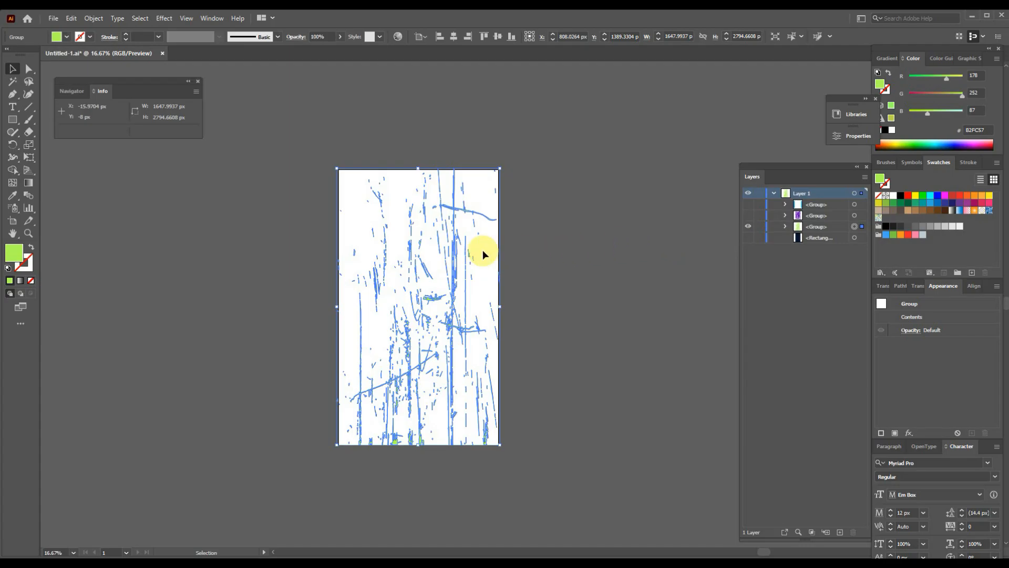
double_click(15, 253)
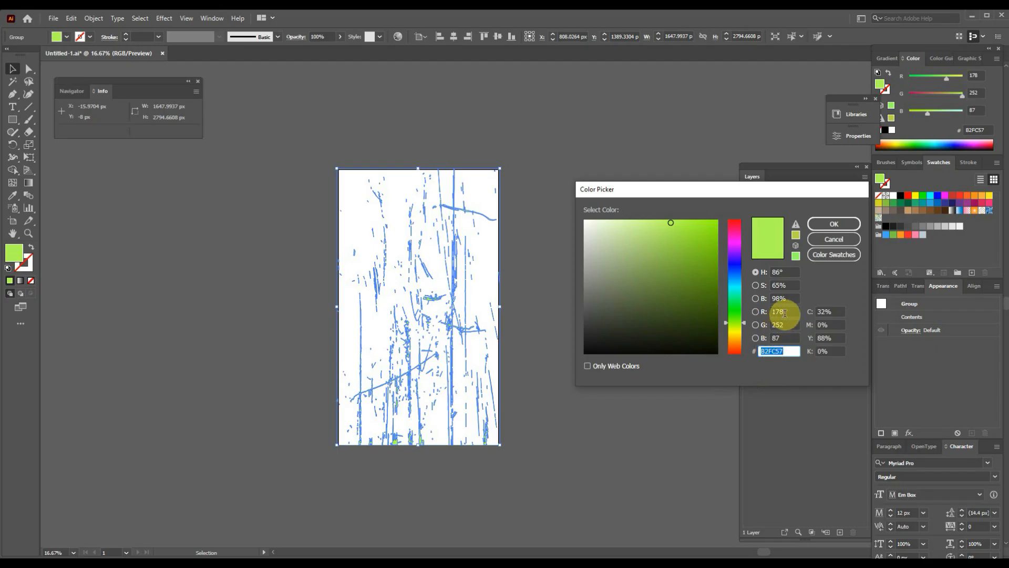
click(829, 241)
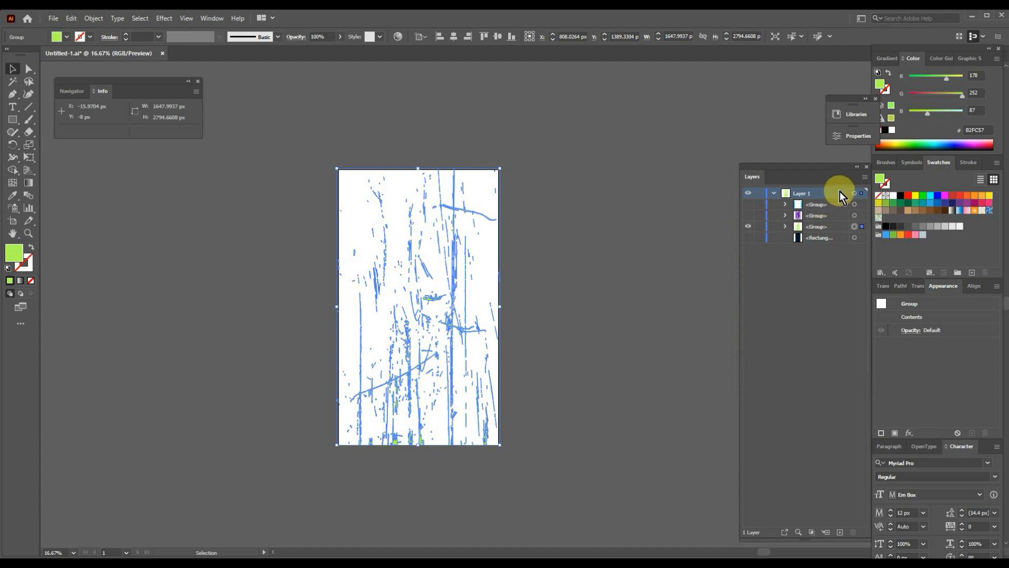
click(750, 225)
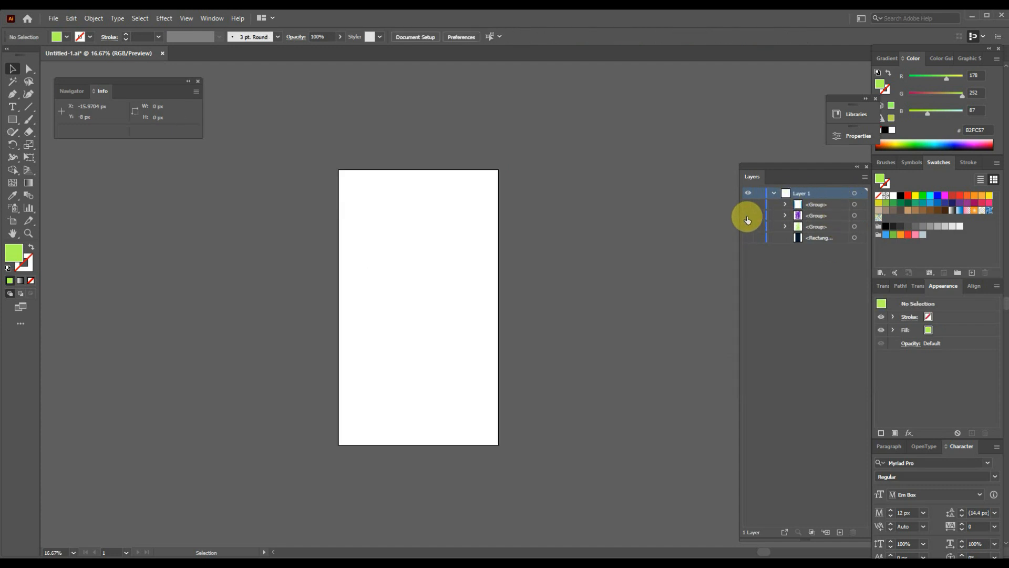
Step: Show the purple stroke group, expand it and select several of its individual paths to examine them
click(748, 216)
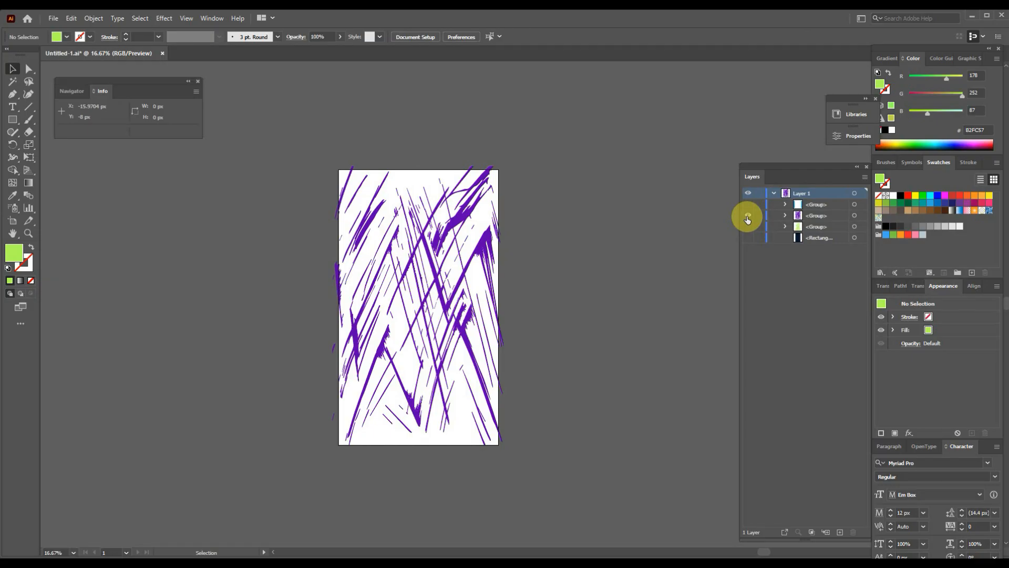
click(786, 216)
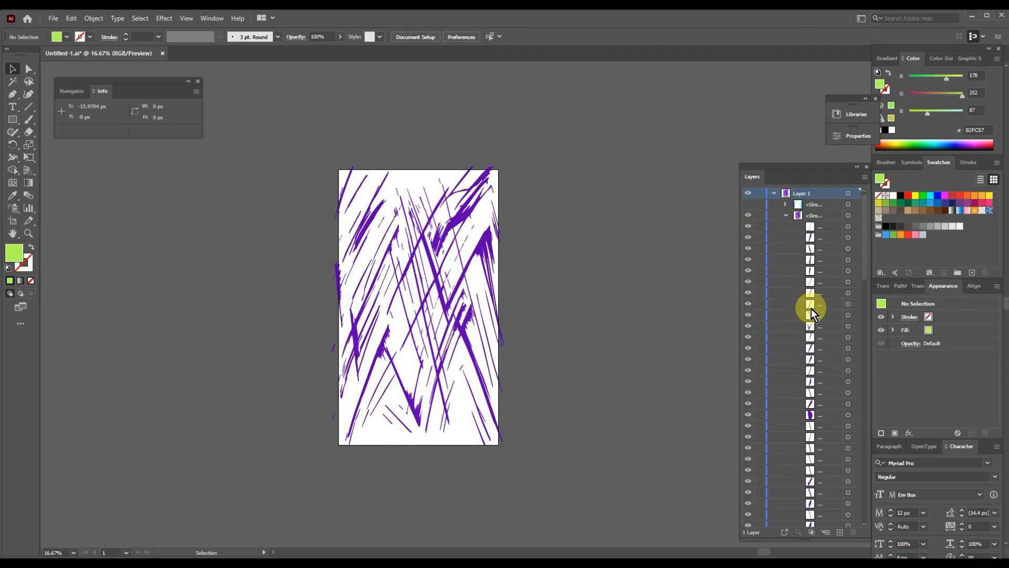
click(851, 415)
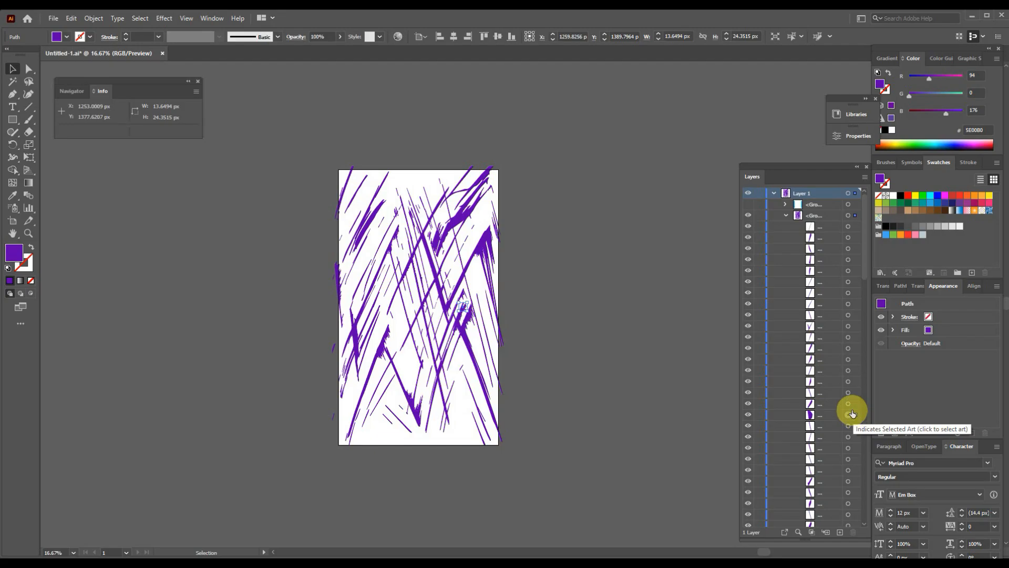
click(849, 304)
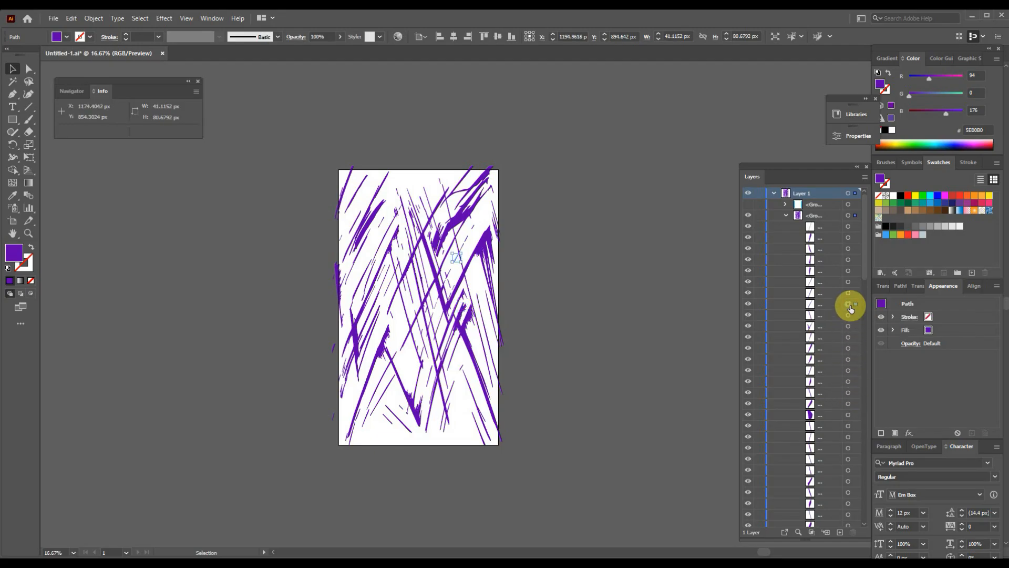
click(849, 271)
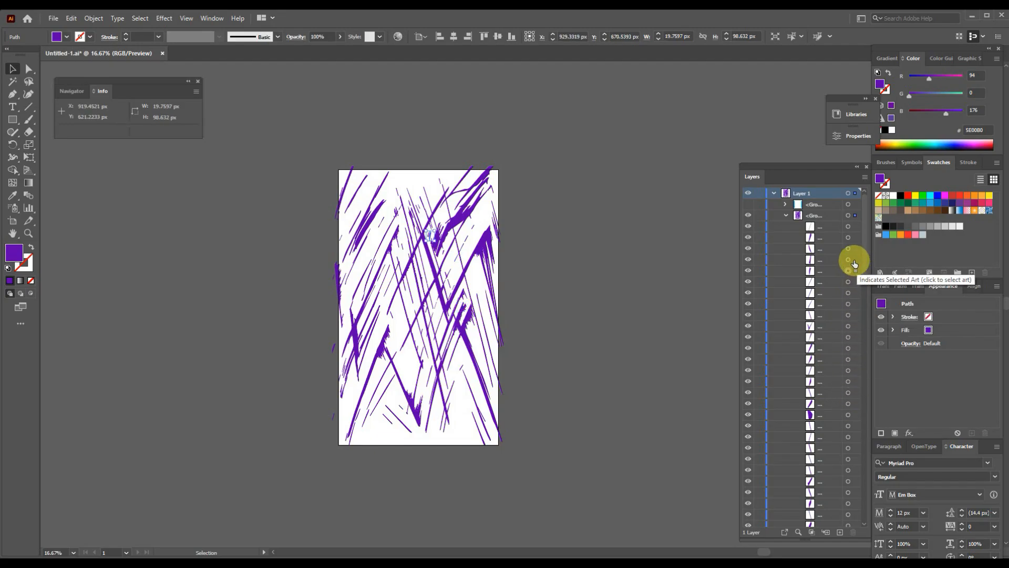
click(786, 216)
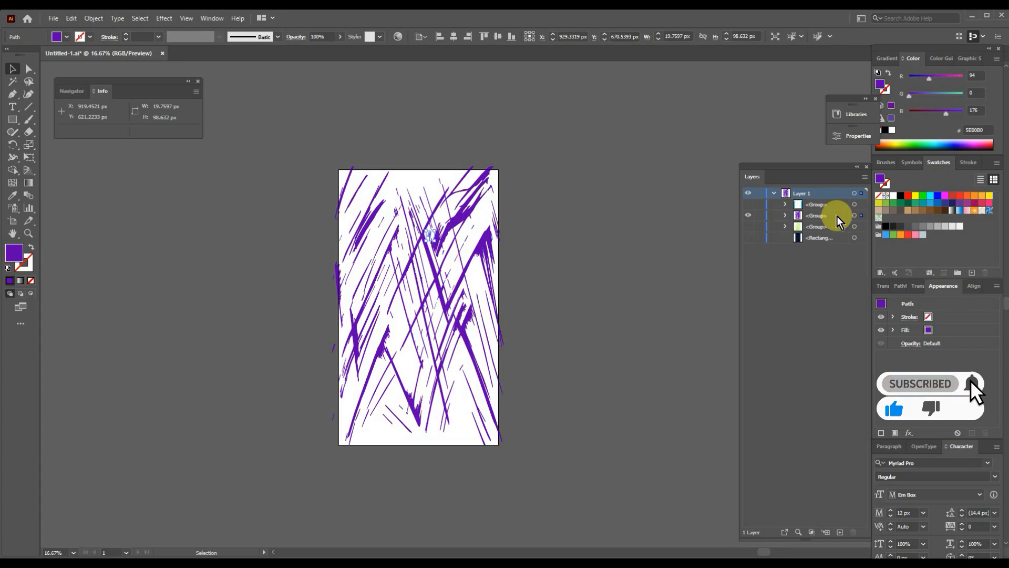
Step: Select the whole purple group, inspect its fill colour in the Color Picker, and hide the group again
click(856, 215)
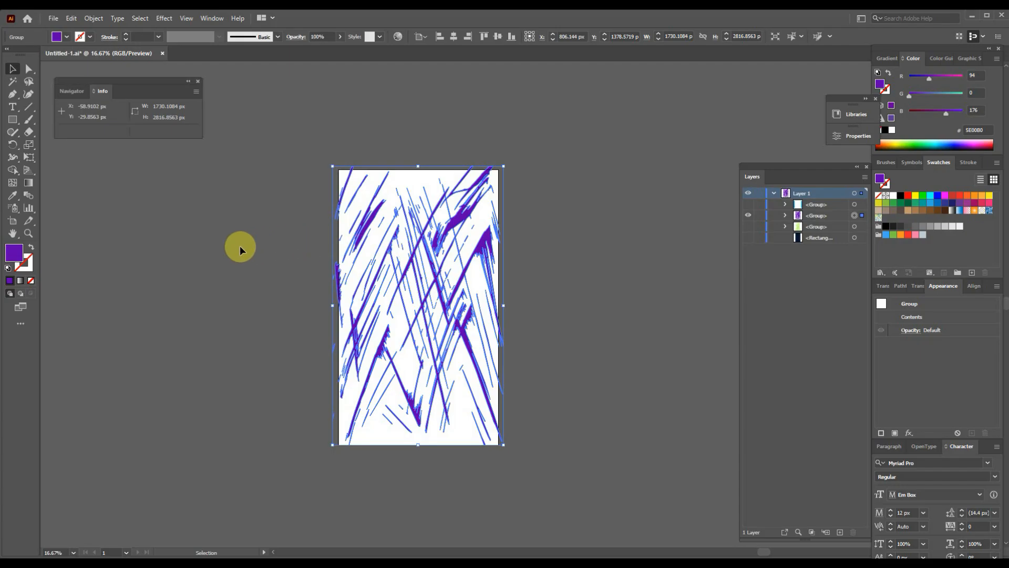
double_click(23, 256)
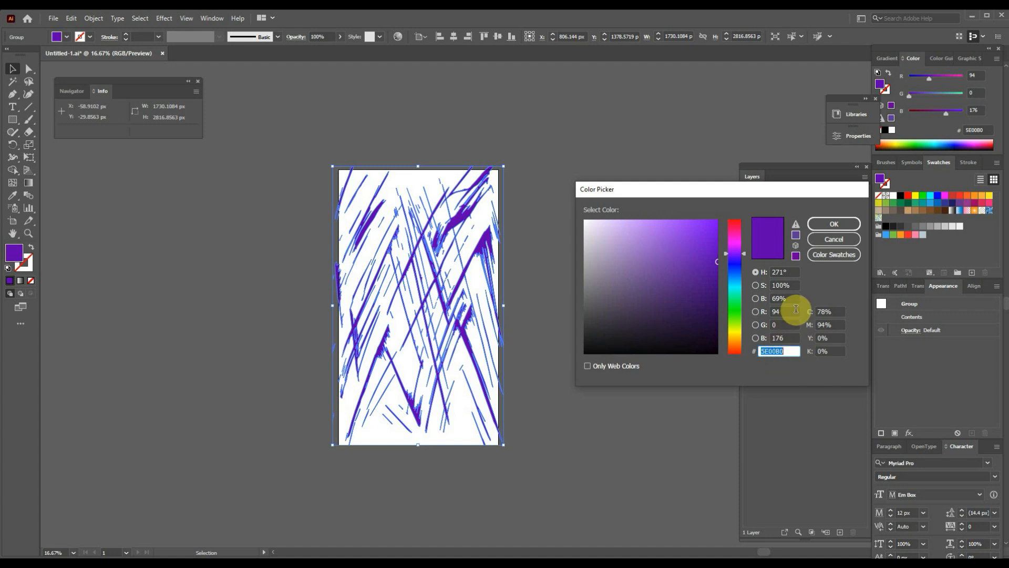
click(832, 238)
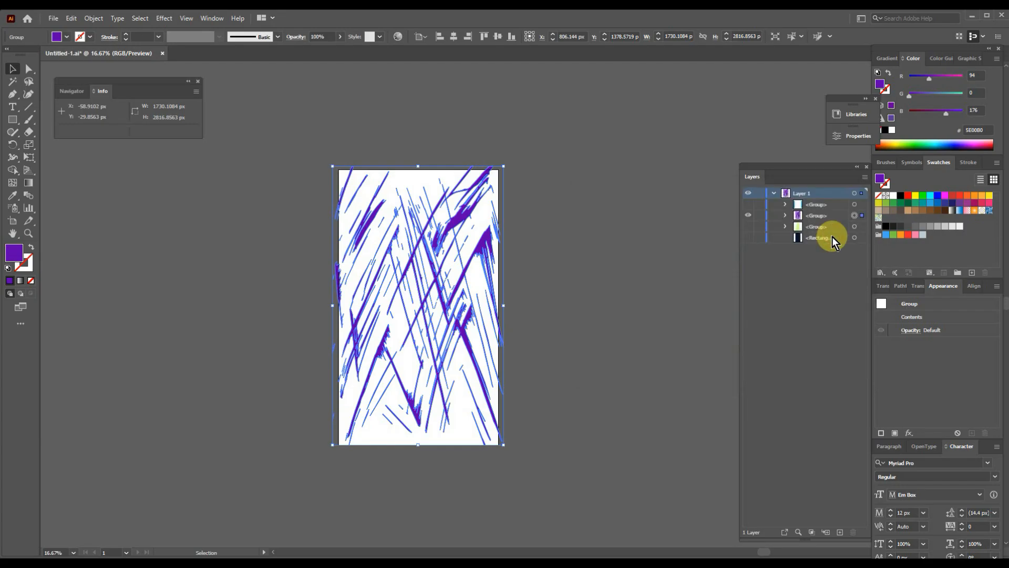
click(749, 215)
Step: Show the blue stripe group, expand it and hide its right-hand subgroup
click(749, 205)
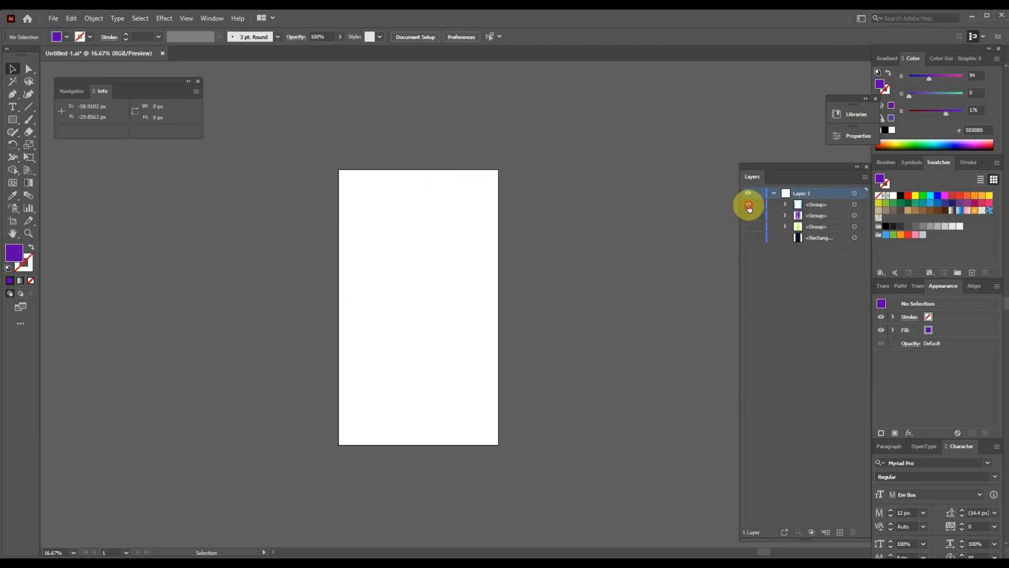
click(785, 206)
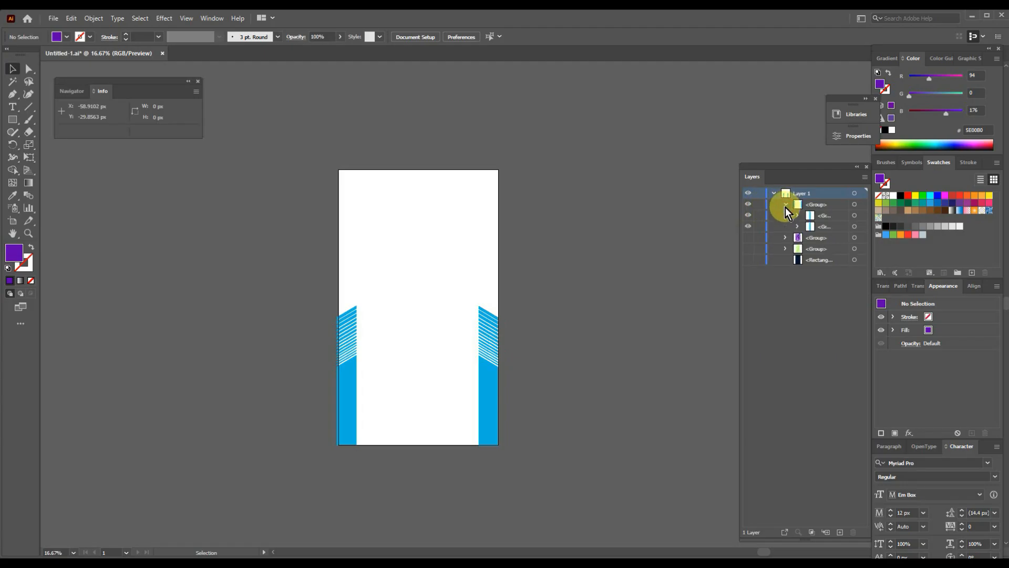
click(748, 215)
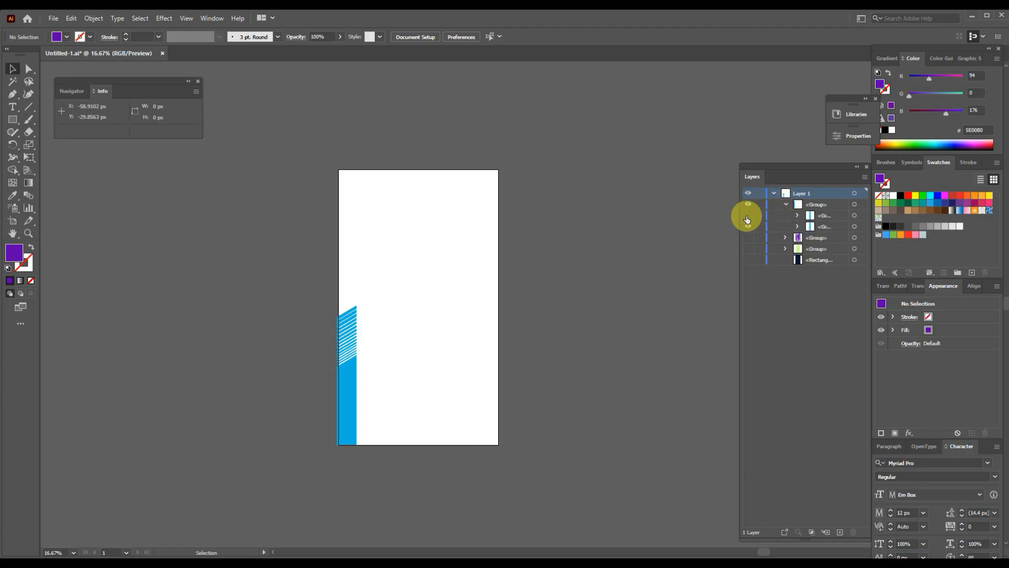
Step: Hide the left stripe subgroup, then show the right-hand stripe subgroup and expand its contents
click(748, 227)
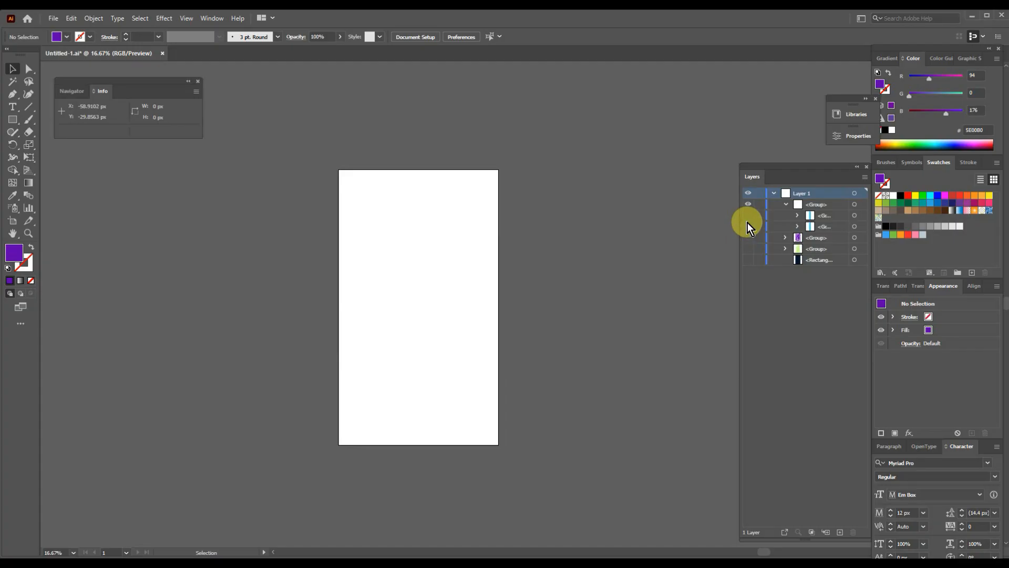
click(748, 216)
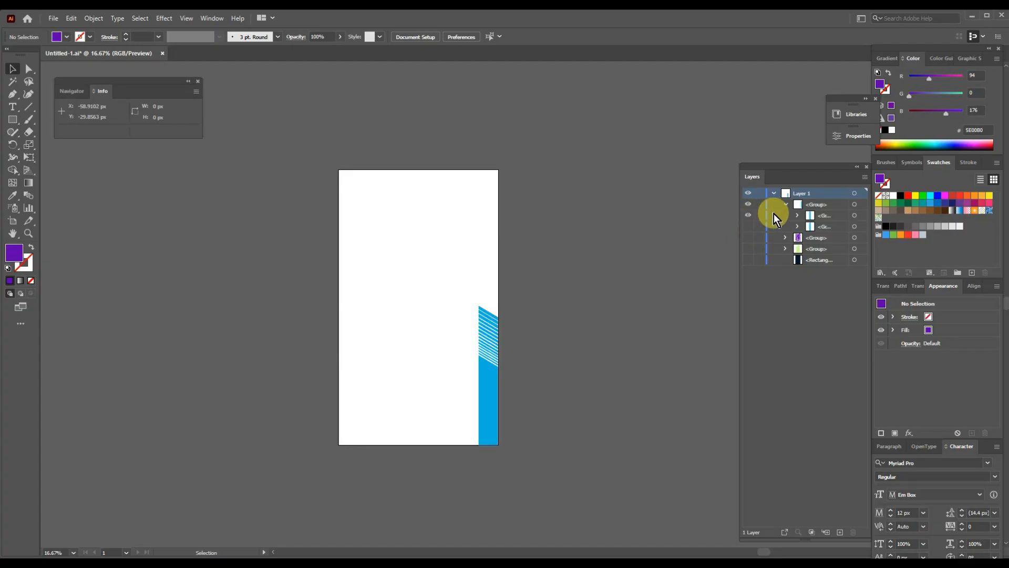
click(798, 216)
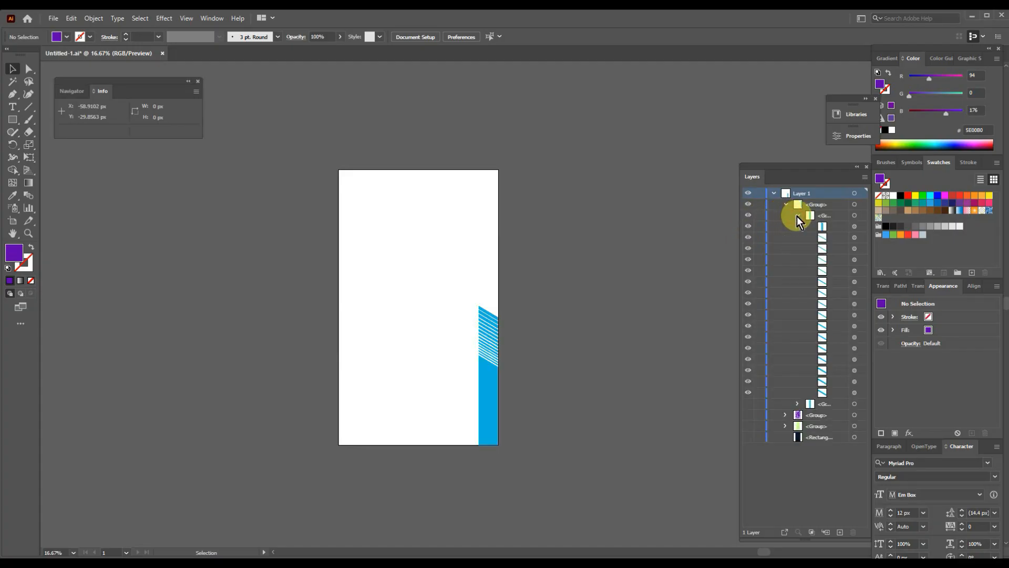
Step: Hide the right stripe subgroup's paths one by one to see how the stripe is built
click(749, 227)
click(749, 238)
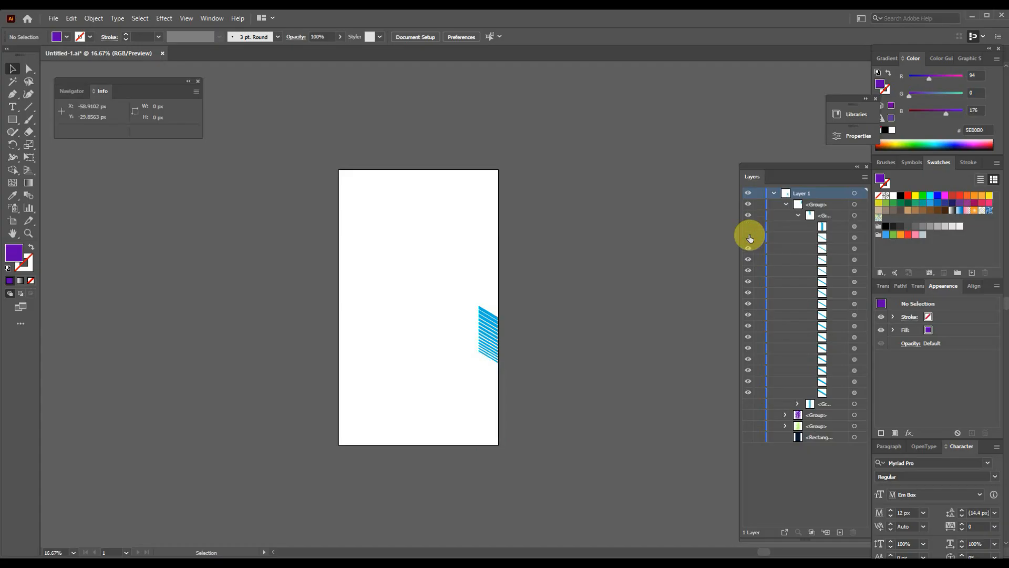
click(749, 249)
click(749, 260)
click(748, 270)
click(749, 287)
click(749, 293)
click(749, 304)
click(749, 315)
click(748, 326)
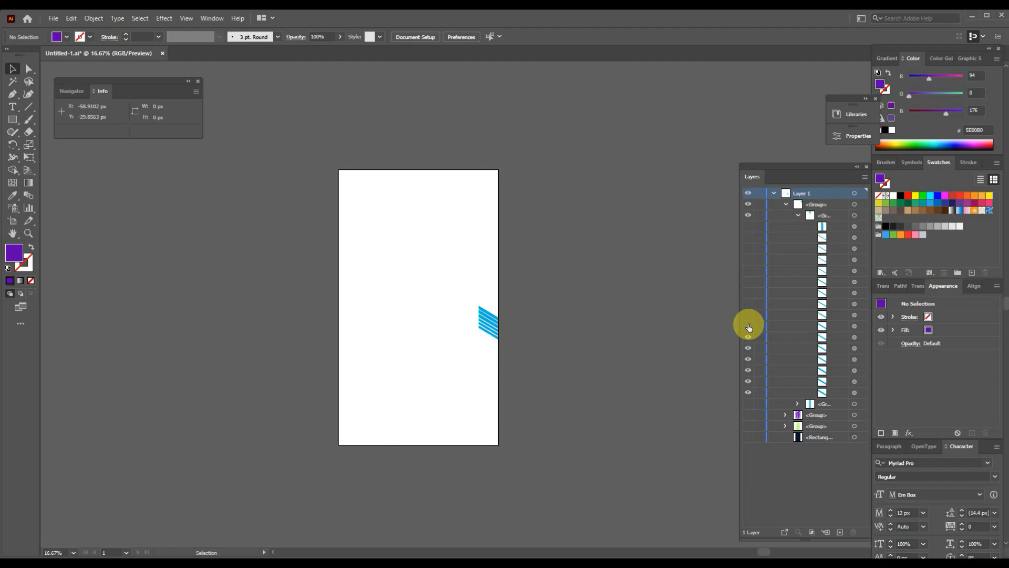
click(748, 337)
click(747, 349)
click(748, 360)
click(748, 371)
click(748, 381)
click(749, 393)
click(749, 393)
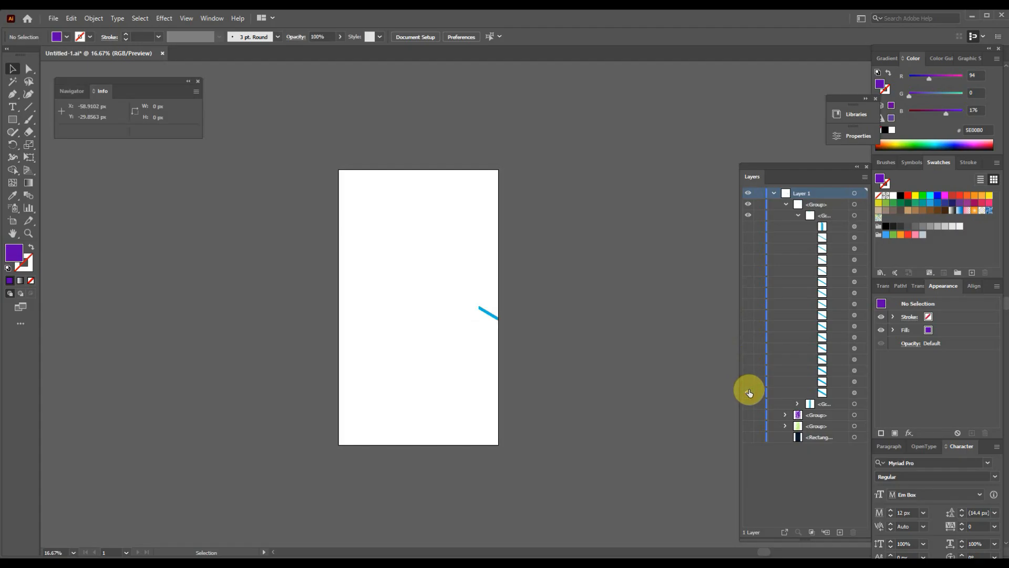
Step: Show the stripe subgroup's paths again one by one and collapse the subgroup
click(747, 382)
click(749, 371)
click(749, 358)
click(748, 349)
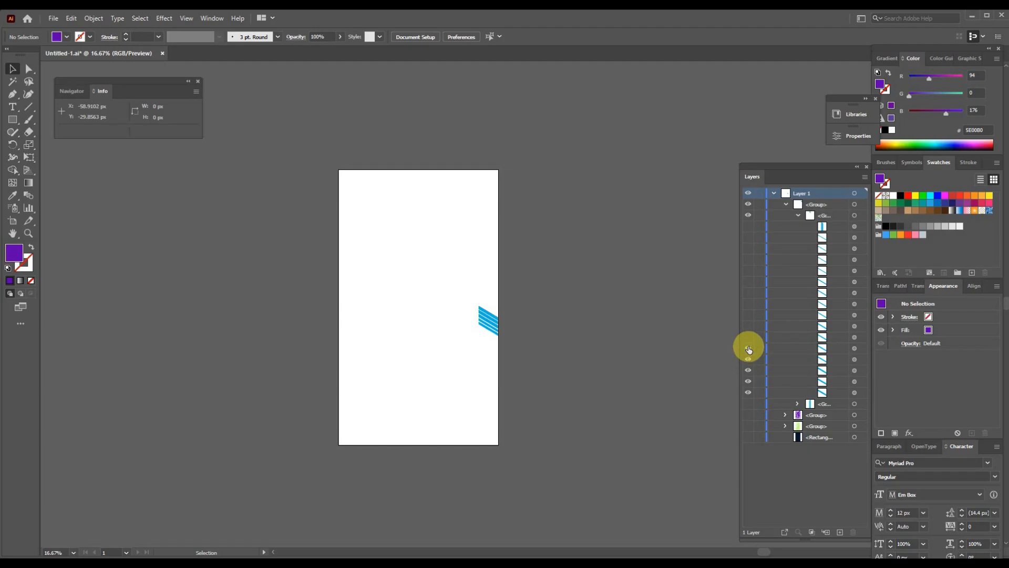
click(749, 338)
click(749, 327)
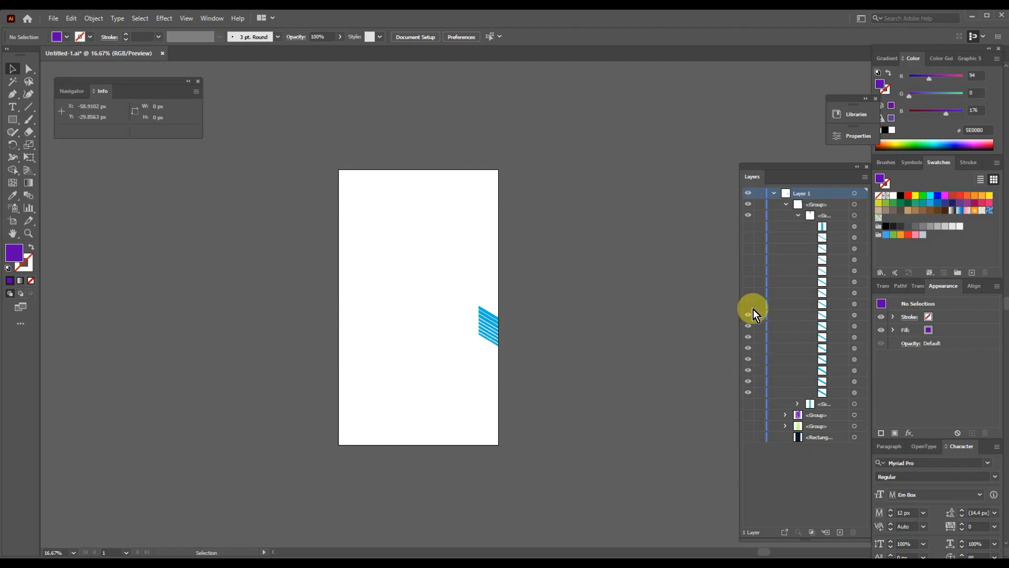
click(749, 314)
click(748, 301)
drag(749, 284, 750, 229)
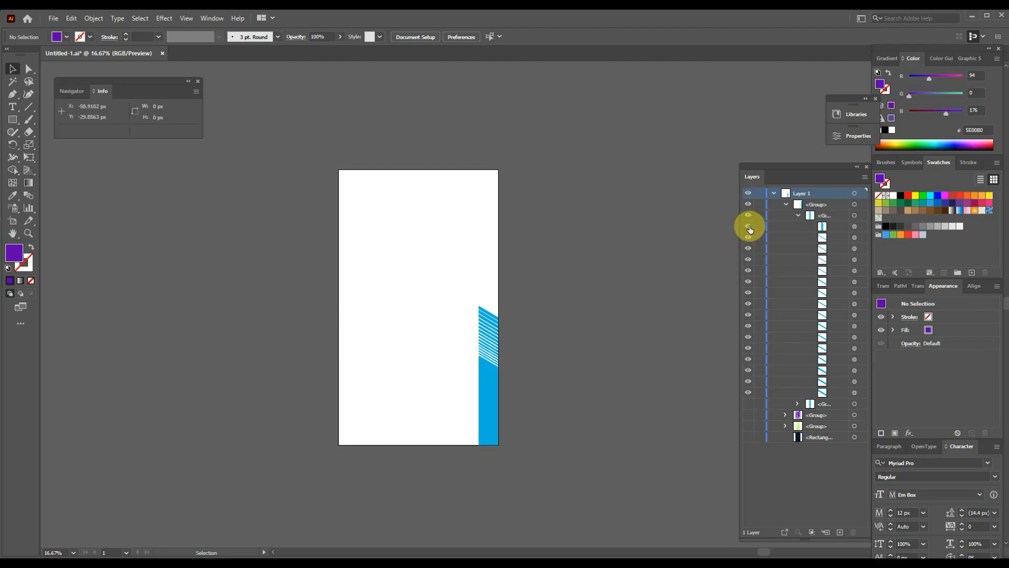
click(800, 216)
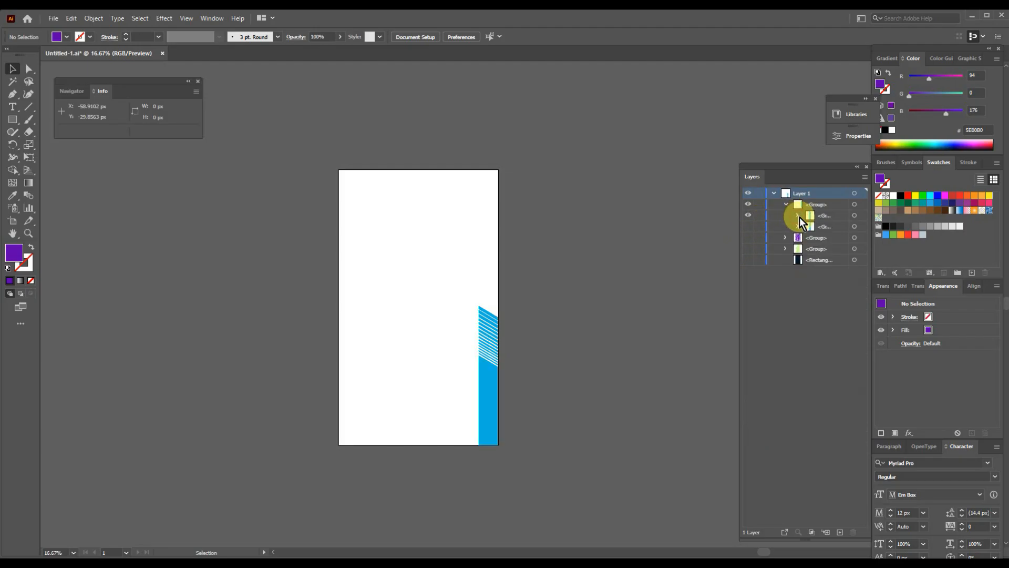
Step: Show the left stripe subgroup, expand and collapse it, then collapse the blue group
click(748, 227)
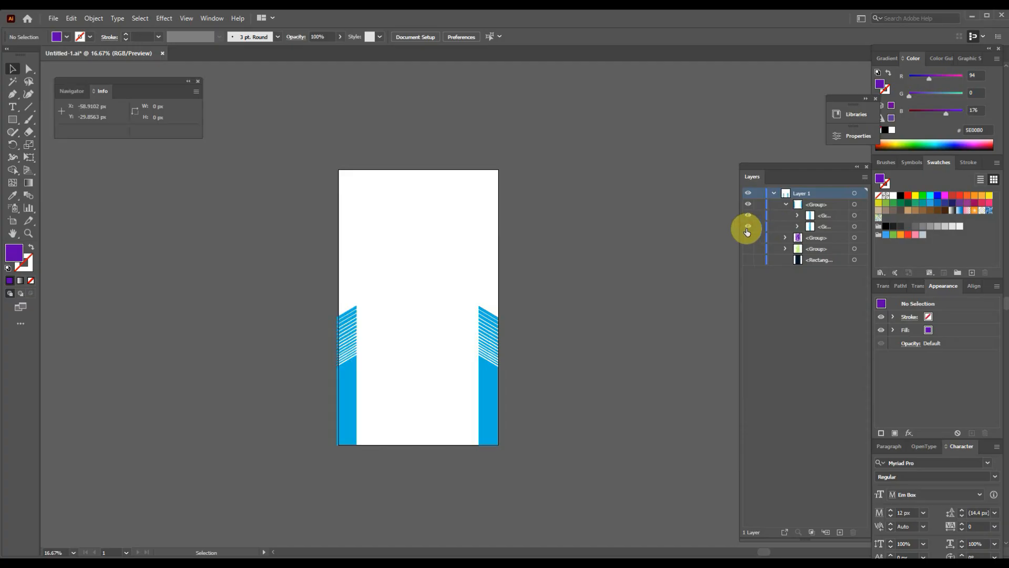
click(798, 226)
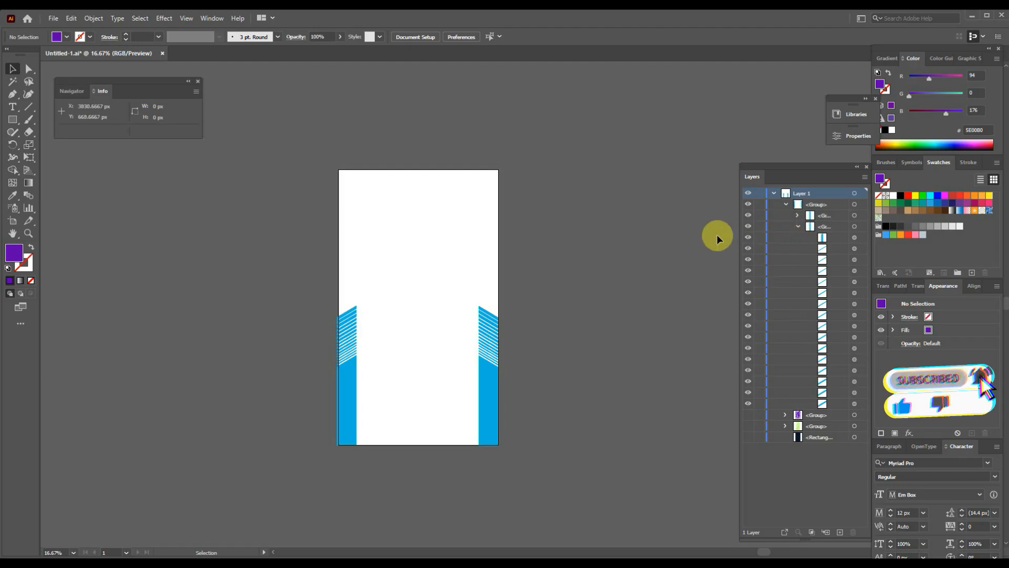
click(797, 227)
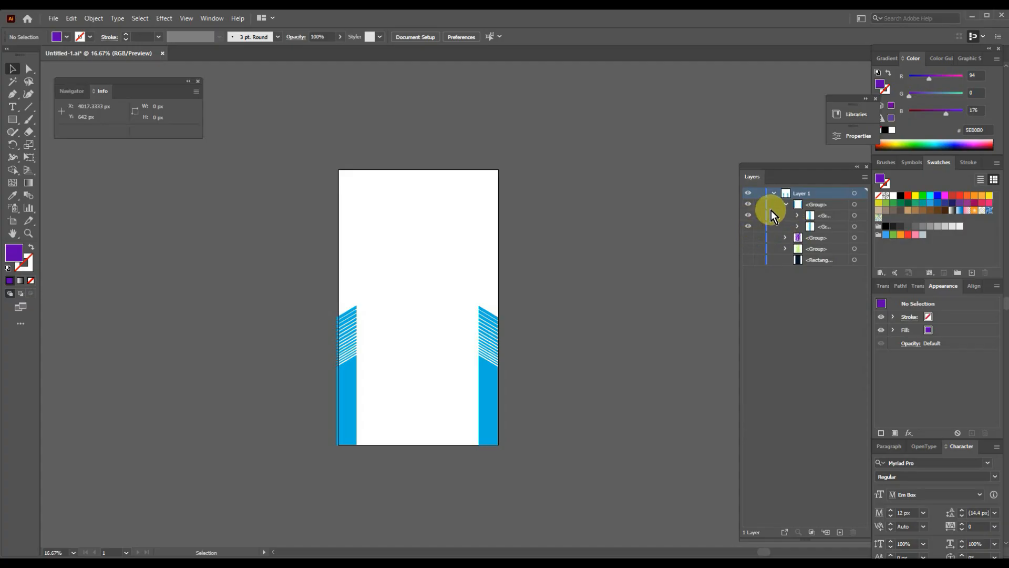
click(786, 204)
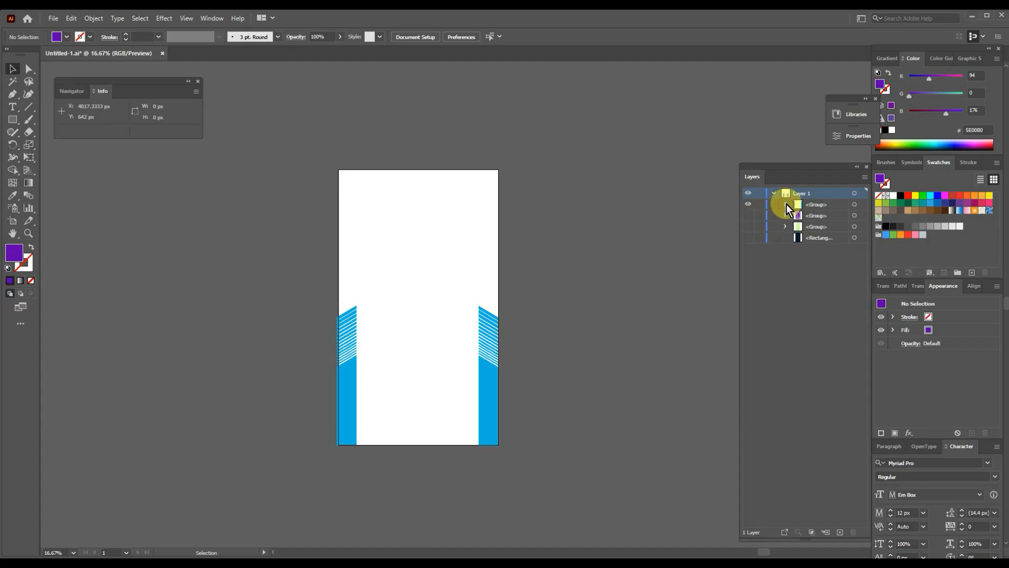
Step: Hide the blue group, then make the background rectangle, green, purple and blue groups visible in turn
click(748, 204)
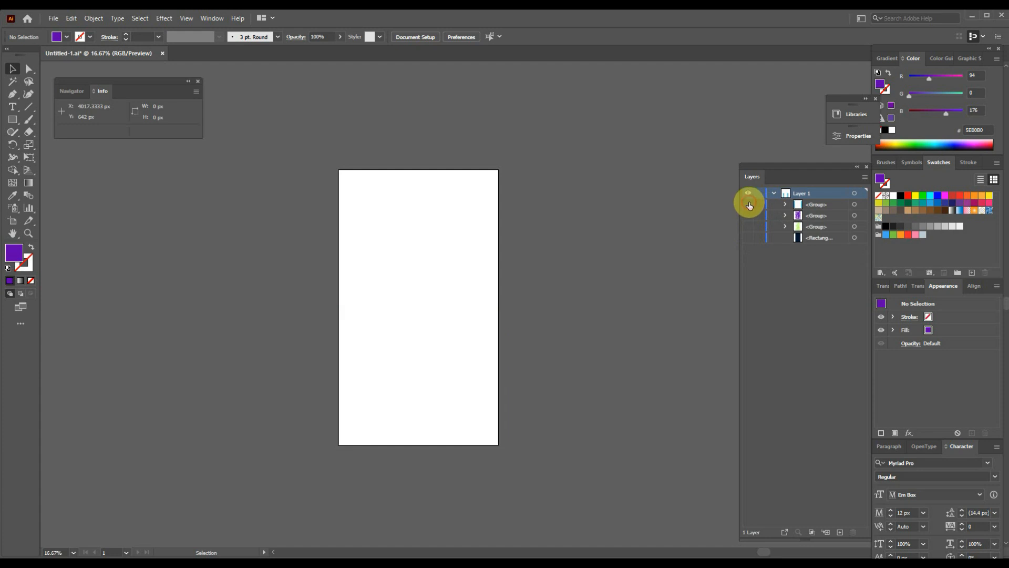
click(748, 239)
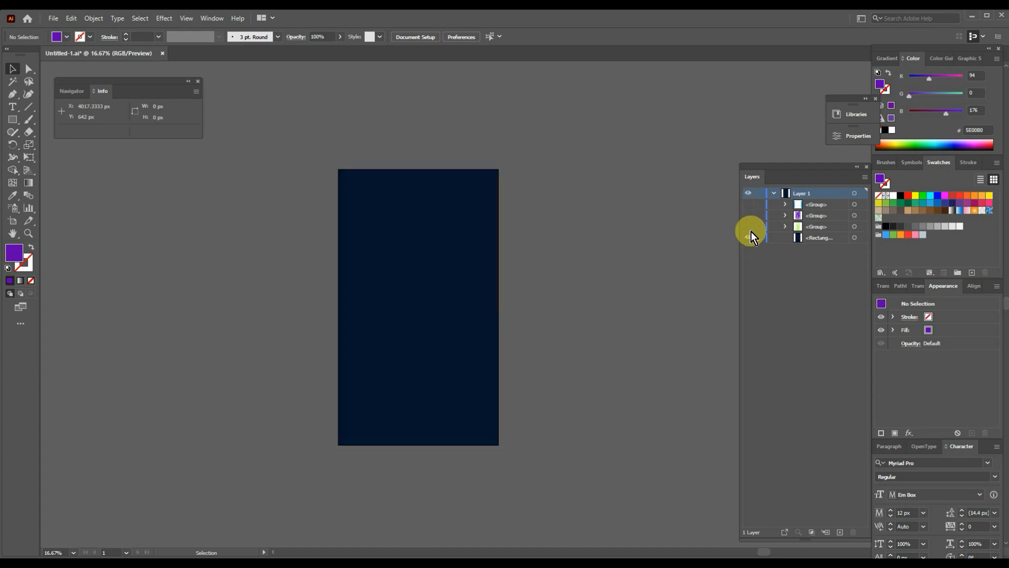
click(748, 228)
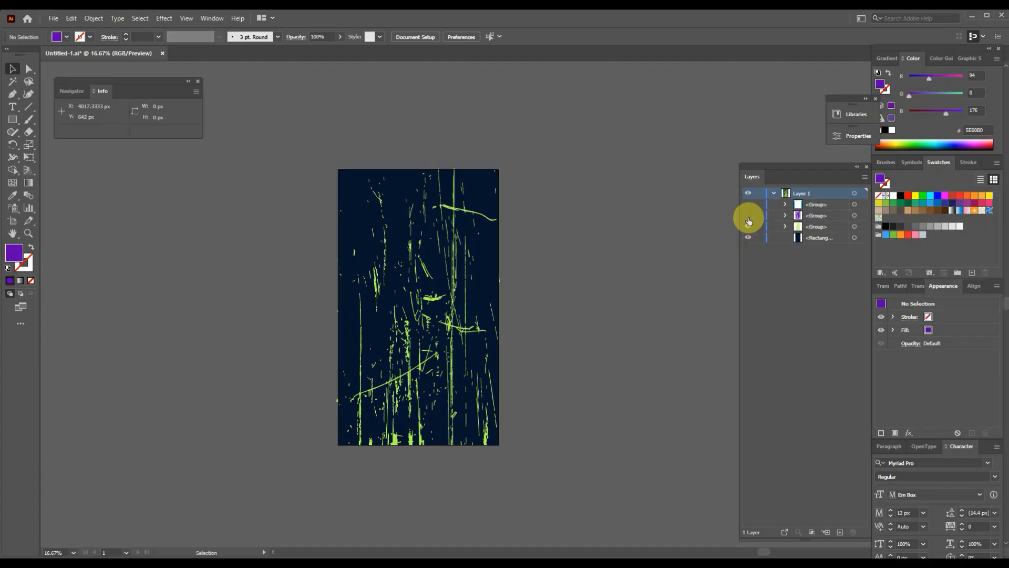
click(749, 216)
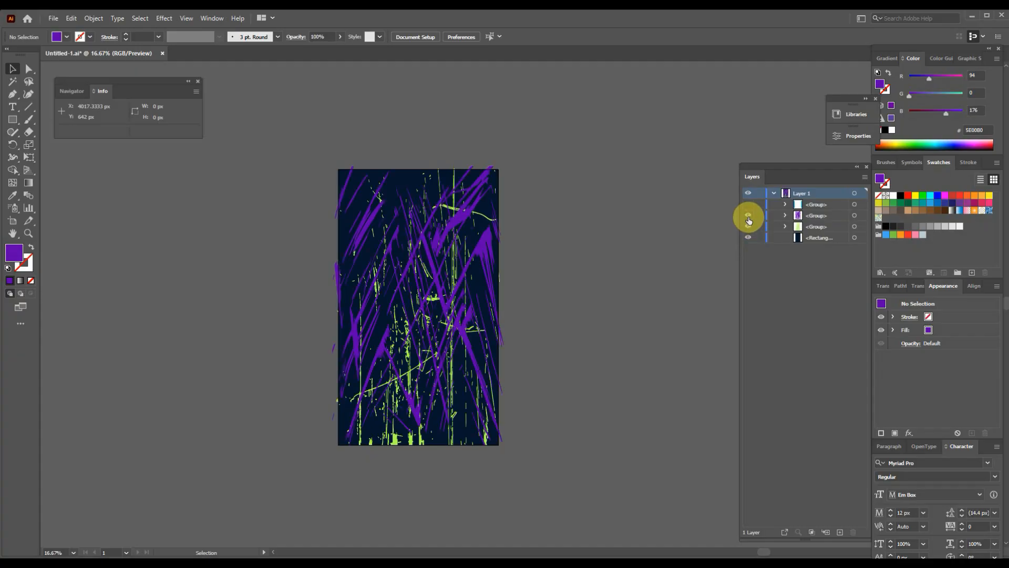
click(749, 207)
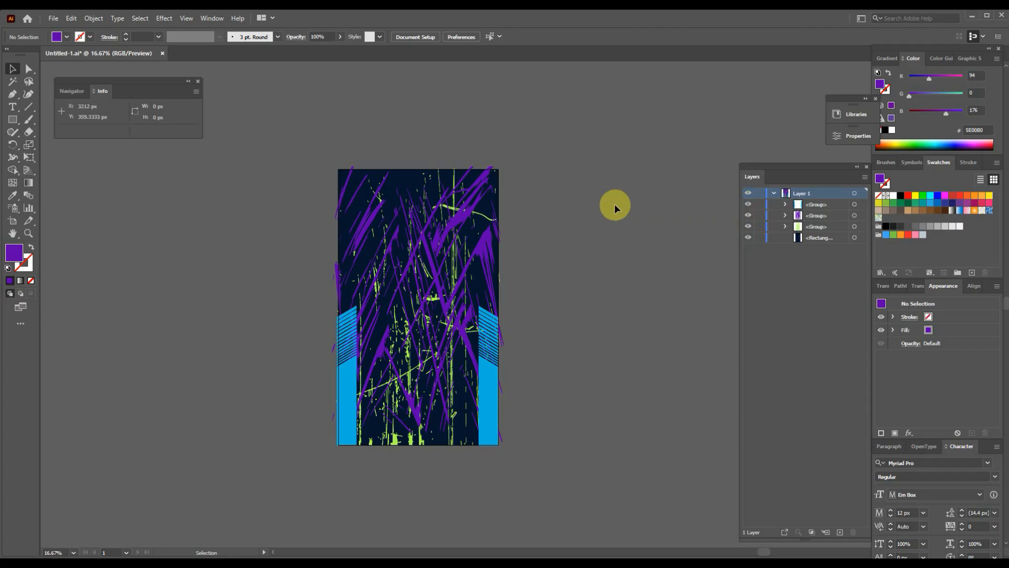
Step: Draw a rectangle about 1612 × 2790 px covering the whole artboard with the Rectangle tool
click(13, 120)
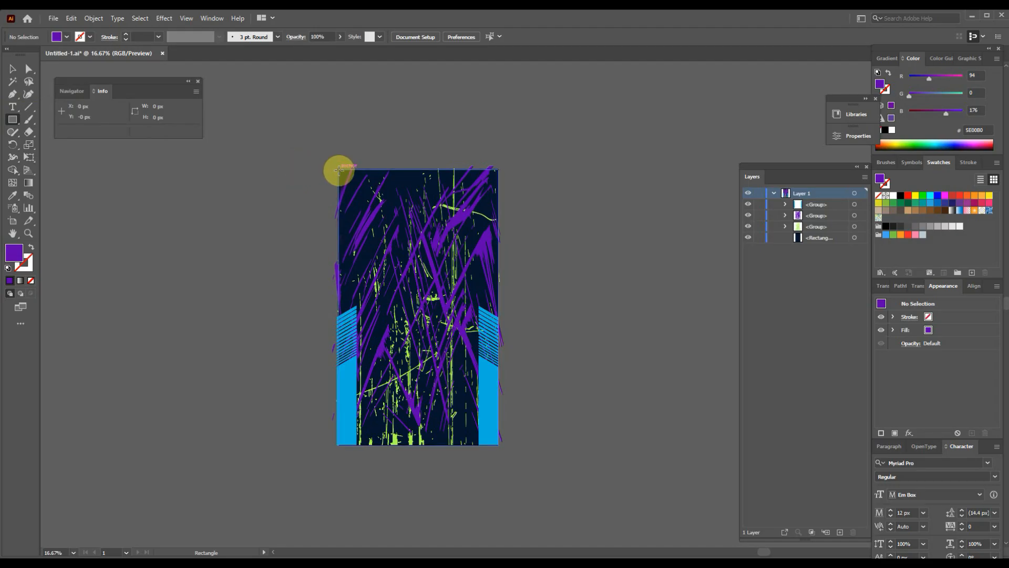
drag(337, 169, 495, 444)
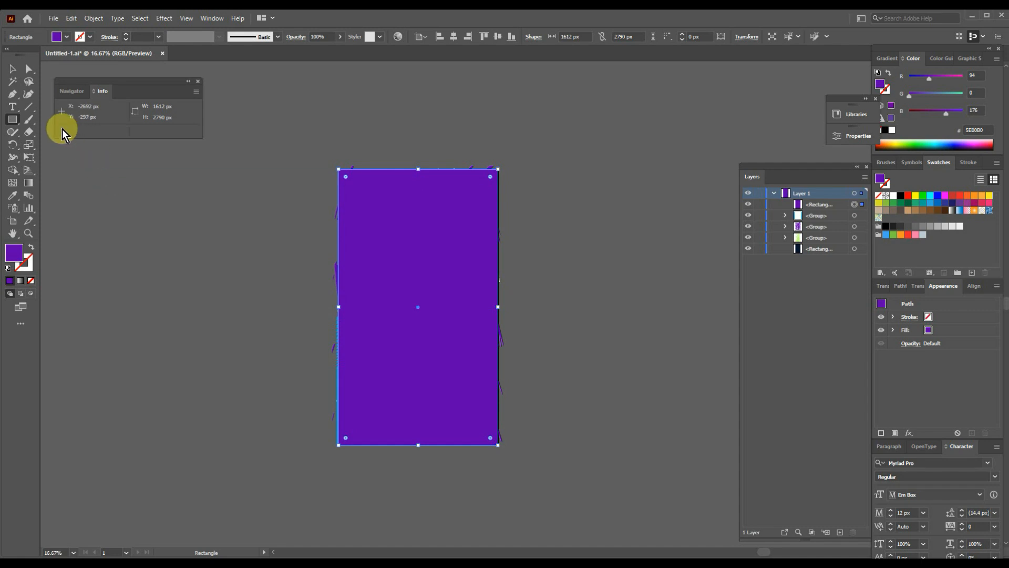
Step: Select all the artwork and make a clipping mask from the new rectangle
click(13, 70)
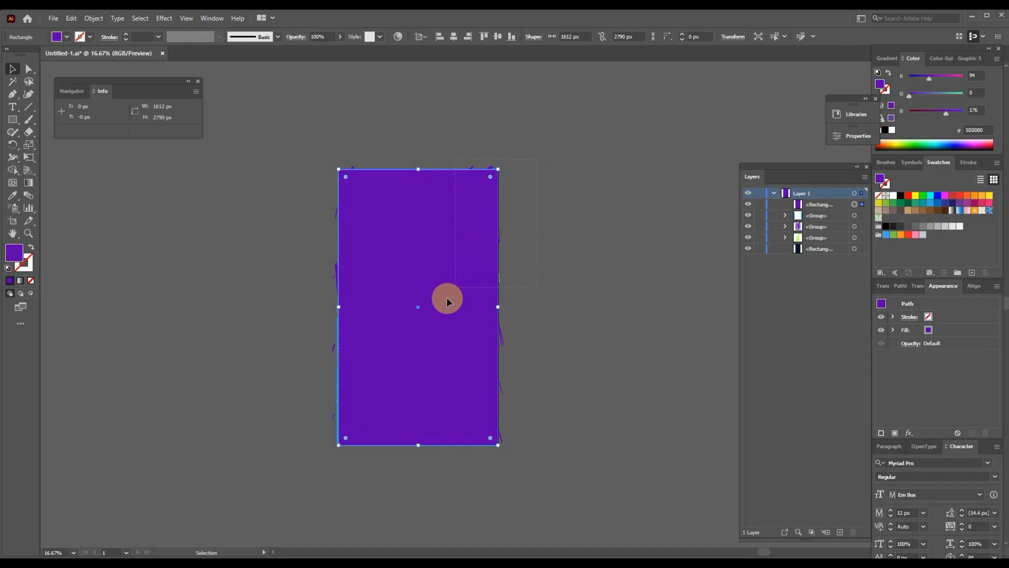
key(ctrl+a)
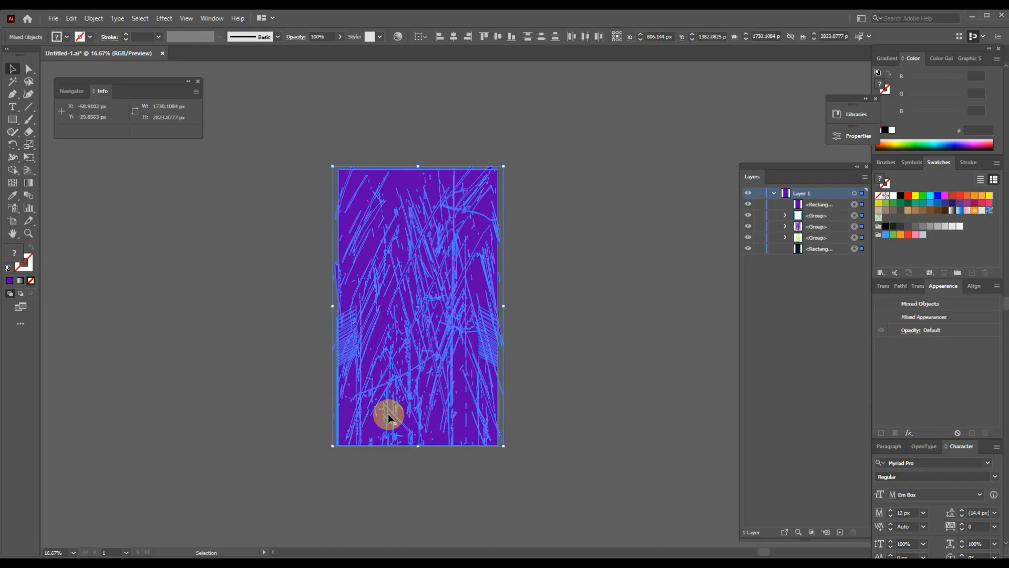
right_click(430, 275)
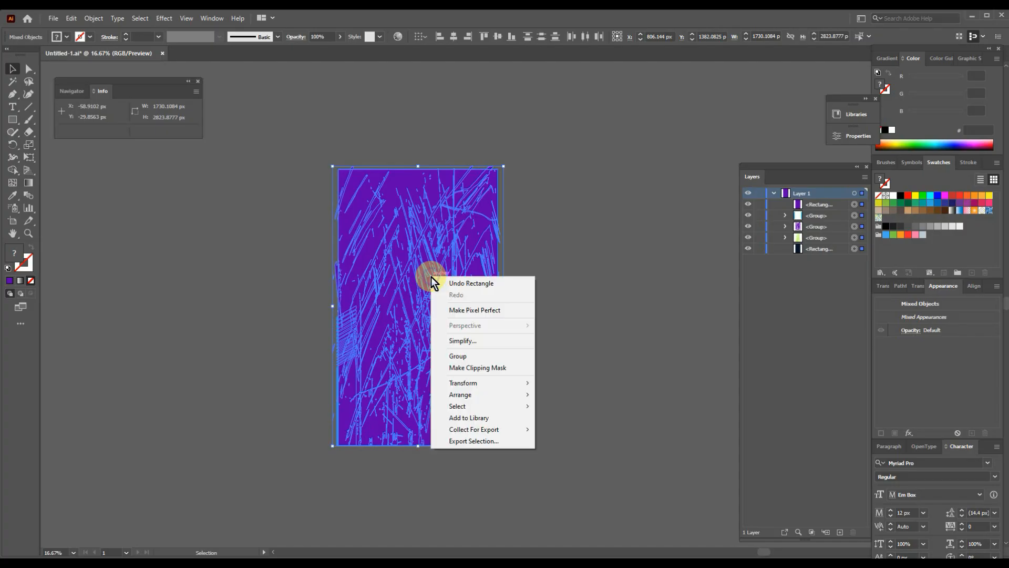
click(519, 366)
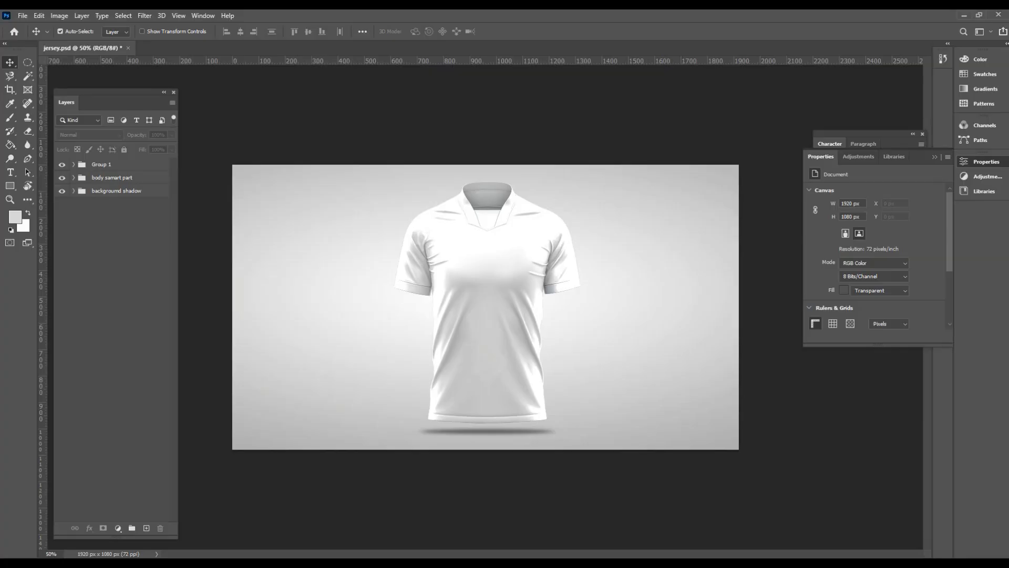
click(434, 482)
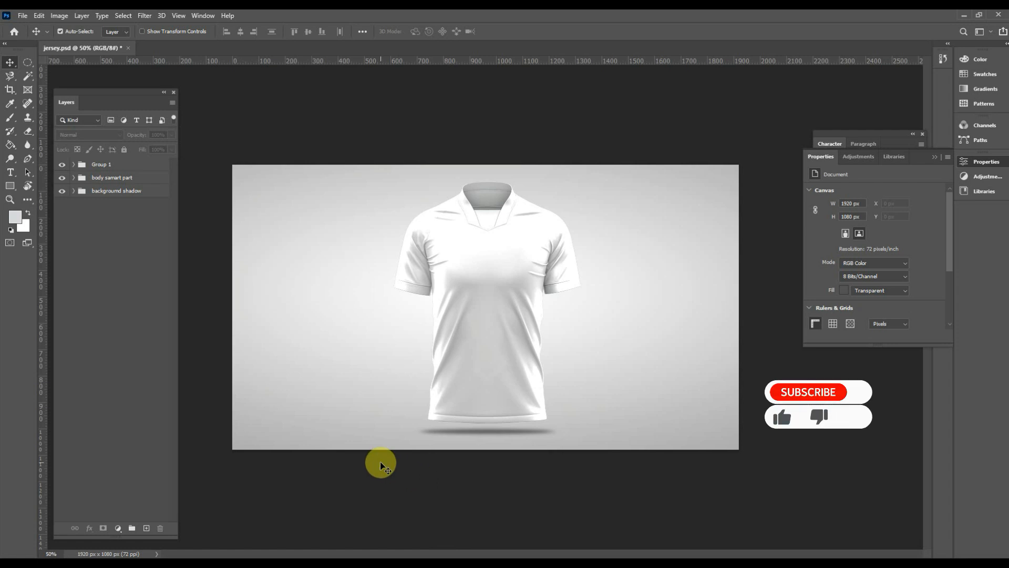
Step: Switch to the jersey mockup in Photoshop, expand the body samart part group and toggle Color Fill 6's visibility
click(75, 180)
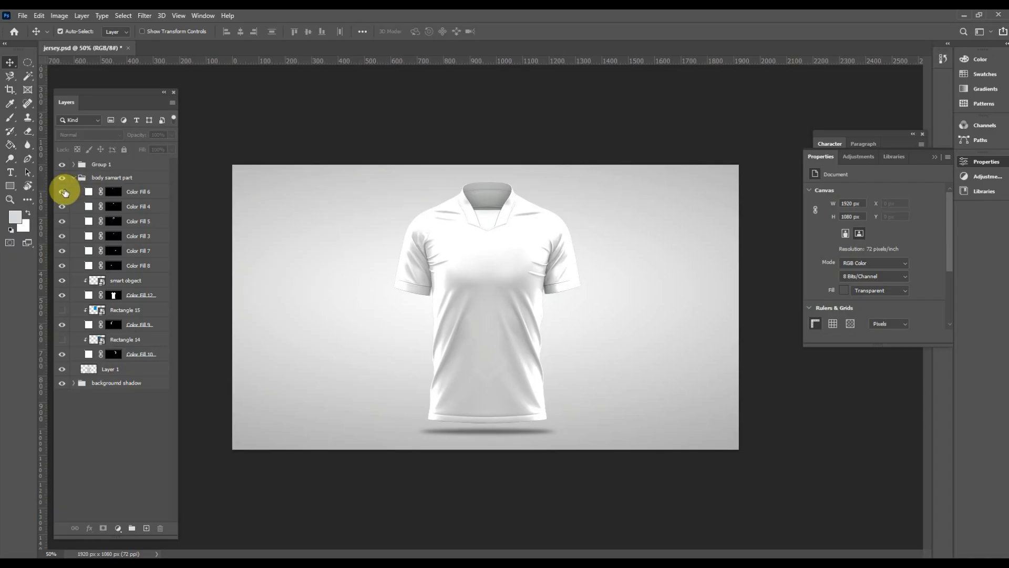
click(63, 193)
click(62, 192)
click(63, 192)
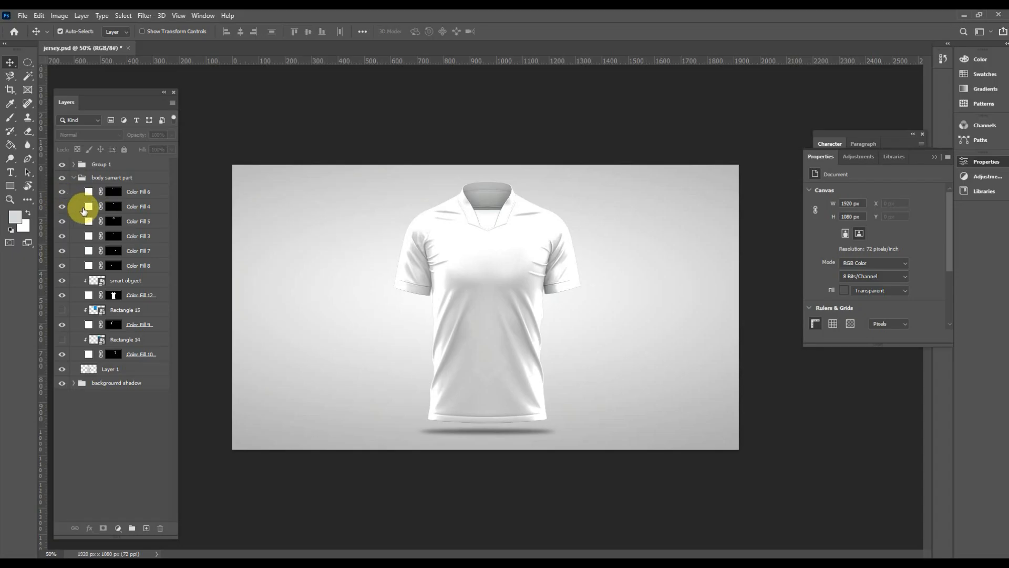
Step: Select the Color Fill 4 layer and toggle its visibility to see which area it colours
click(131, 207)
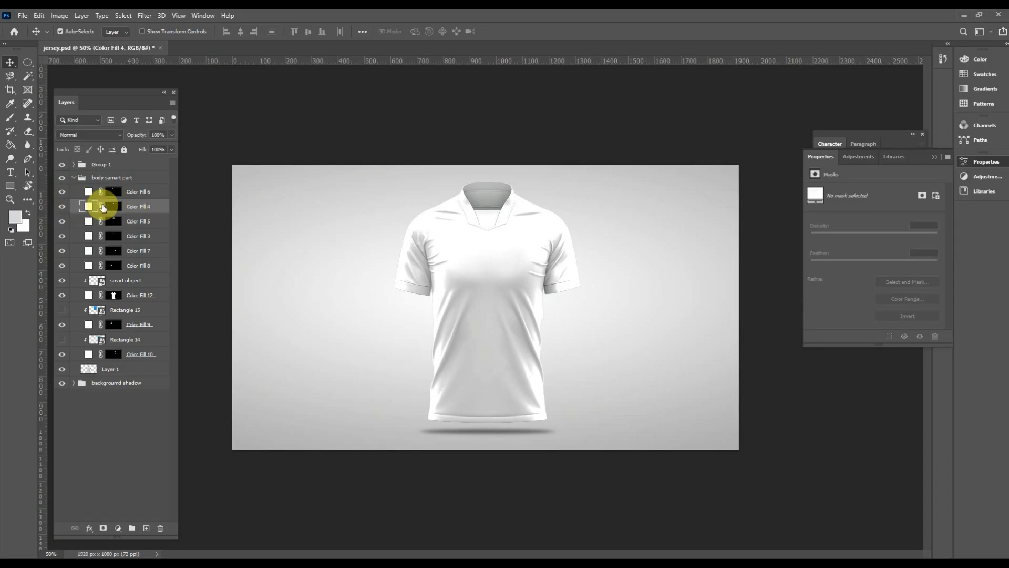
click(63, 208)
click(63, 207)
click(63, 207)
click(63, 207)
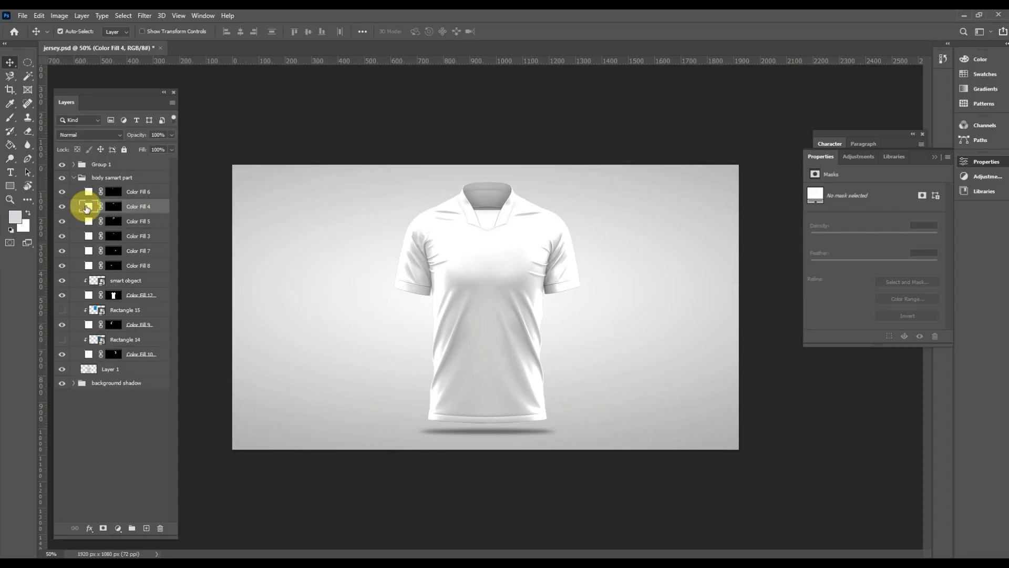
Step: Set Color Fill 4's colour to 7d7e7d in the Color Picker
double_click(88, 206)
drag(829, 174, 708, 189)
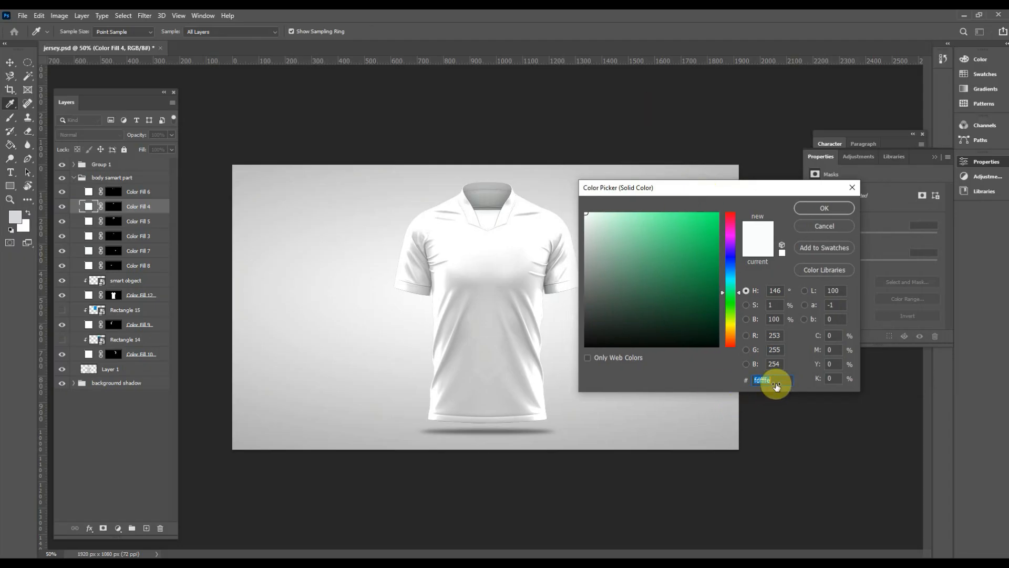
text(7d7e7d)
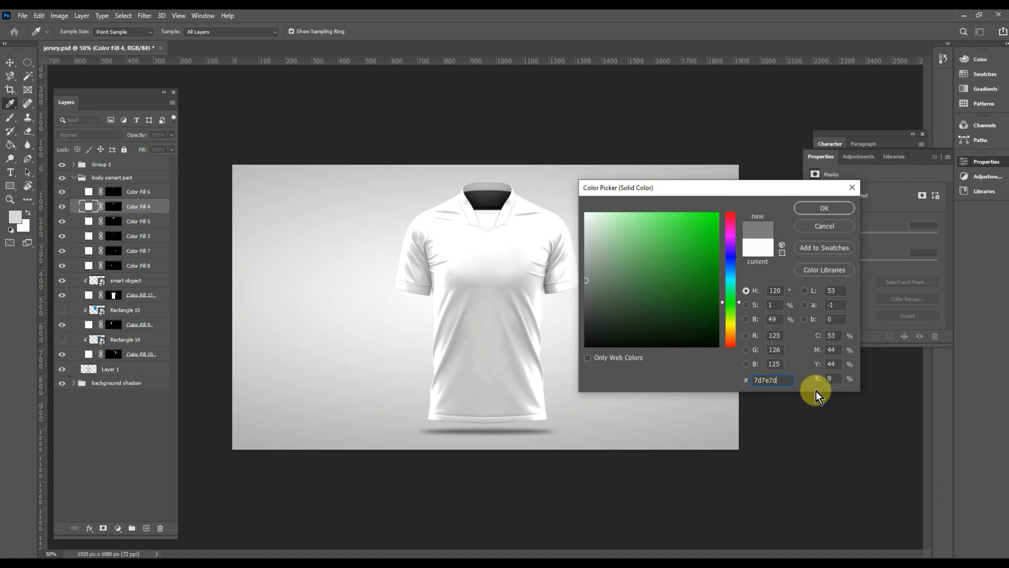
click(824, 208)
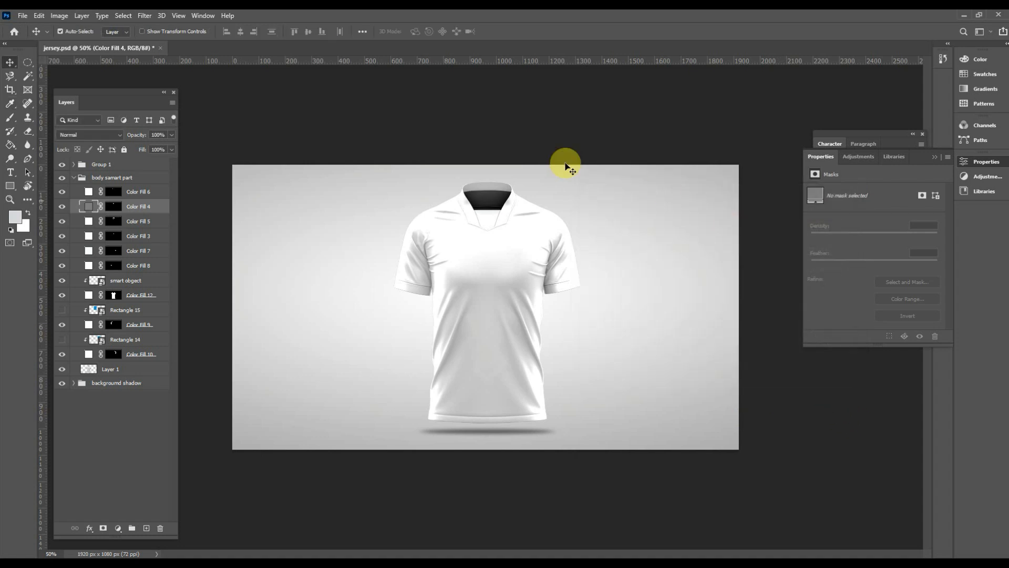
Step: Select the Color Fill 5 layer and toggle its visibility to see which area it colours
click(153, 221)
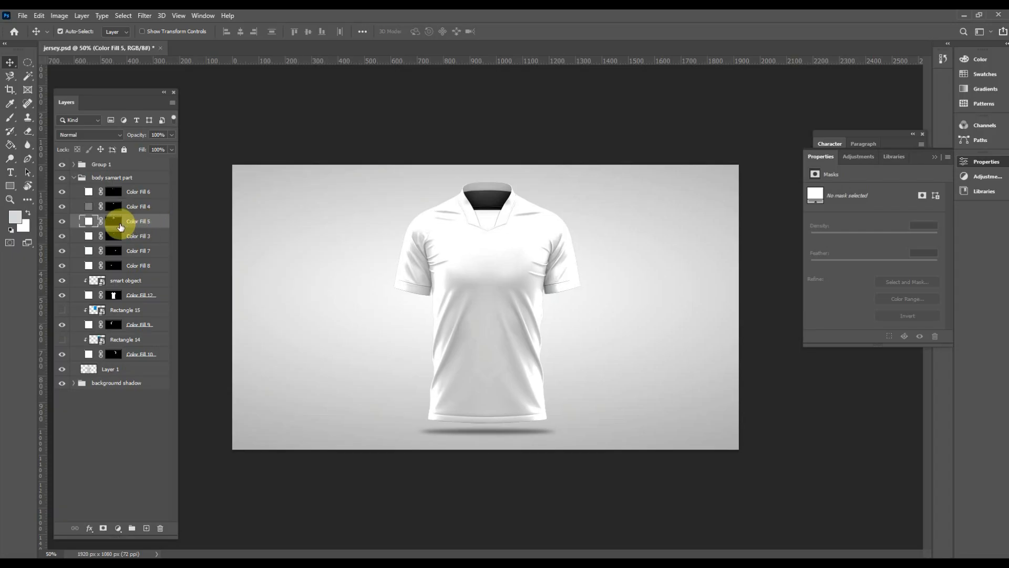
click(62, 222)
click(63, 224)
click(63, 223)
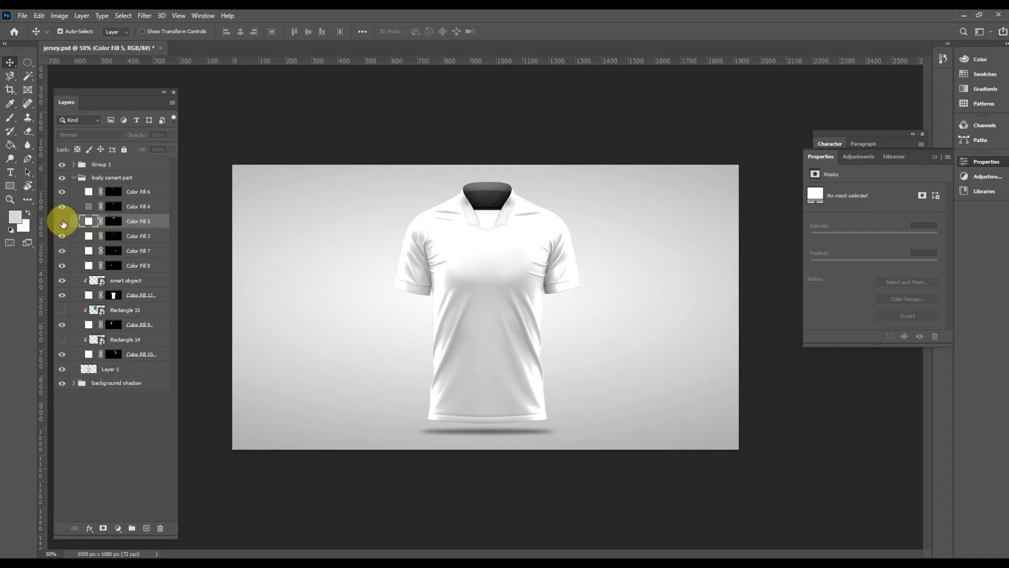
Step: Set Color Fill 5's colour to 05b4e1 in the Color Picker
click(63, 224)
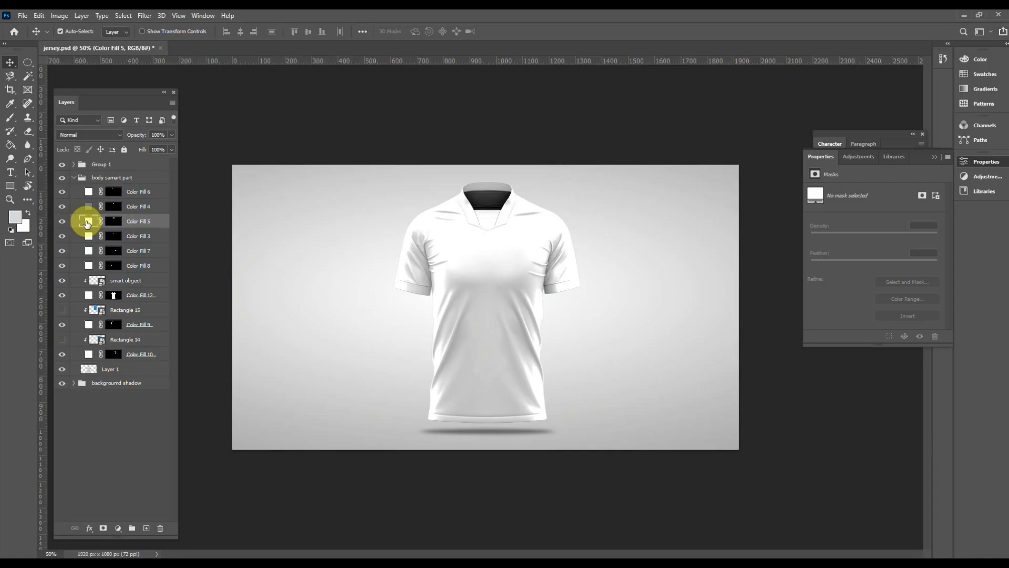
double_click(87, 223)
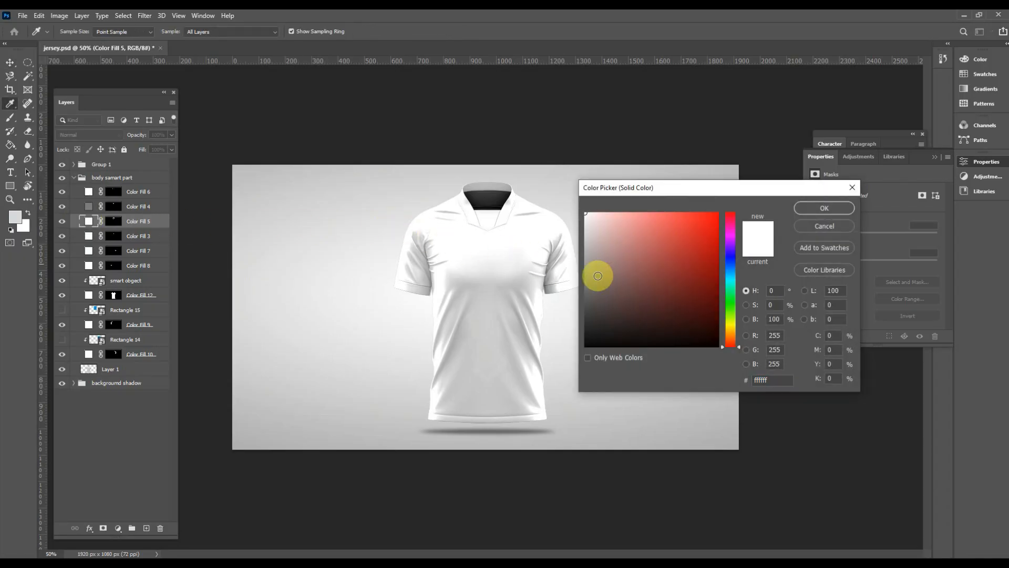
click(770, 378)
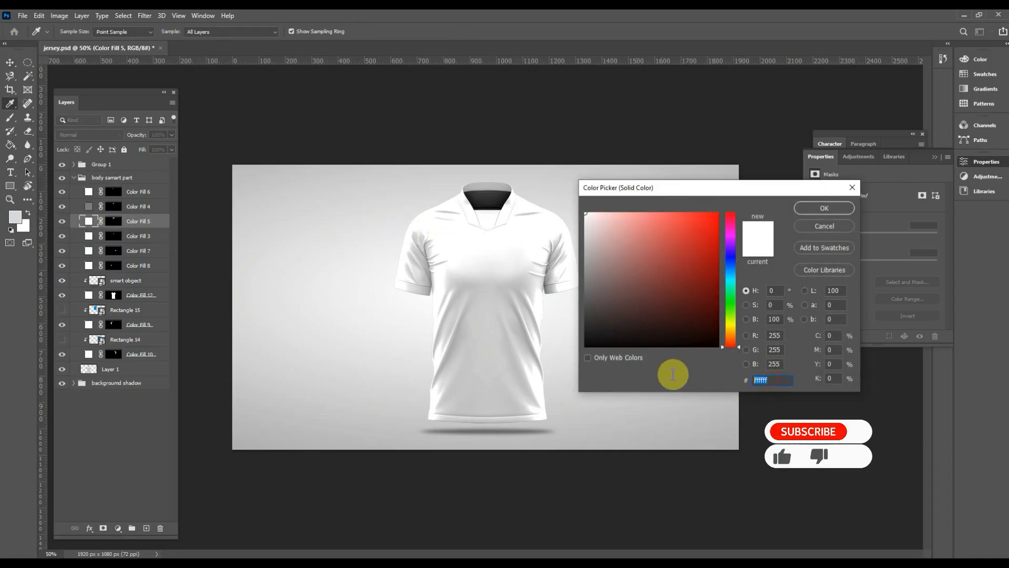
text(05b4e1)
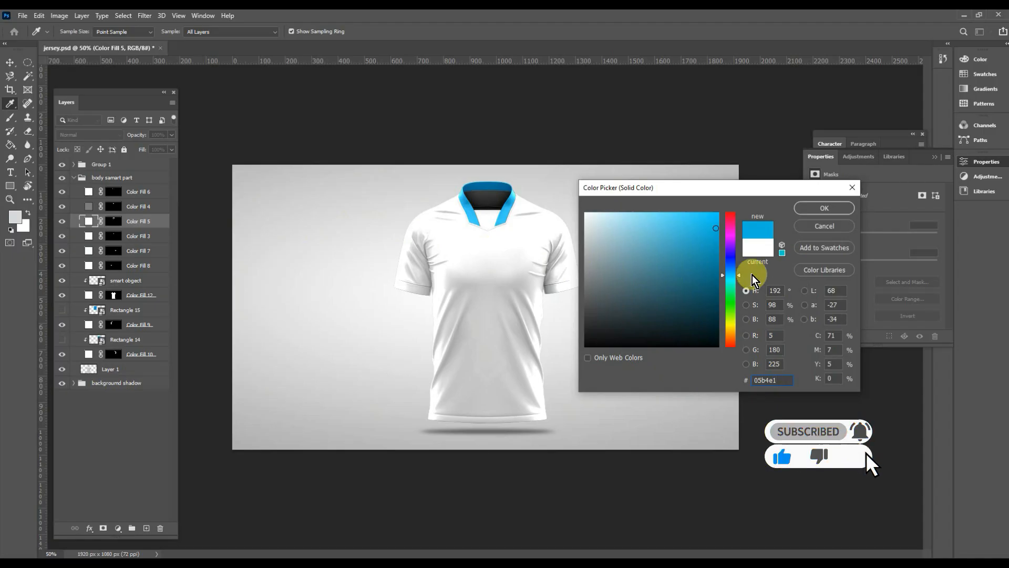
click(825, 209)
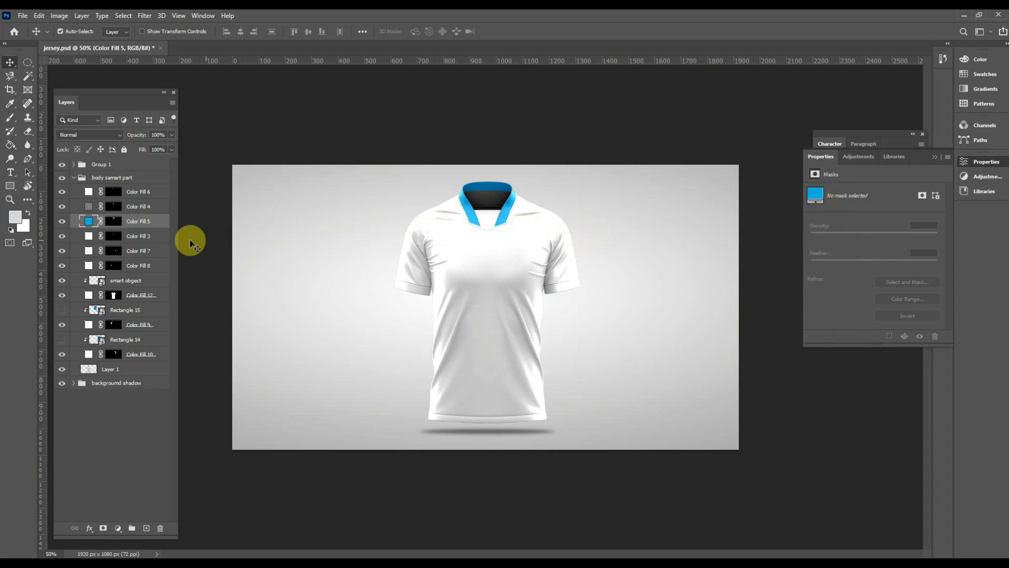
Step: Select the Color Fill 3 layer and toggle its visibility to see which area it colours
click(156, 237)
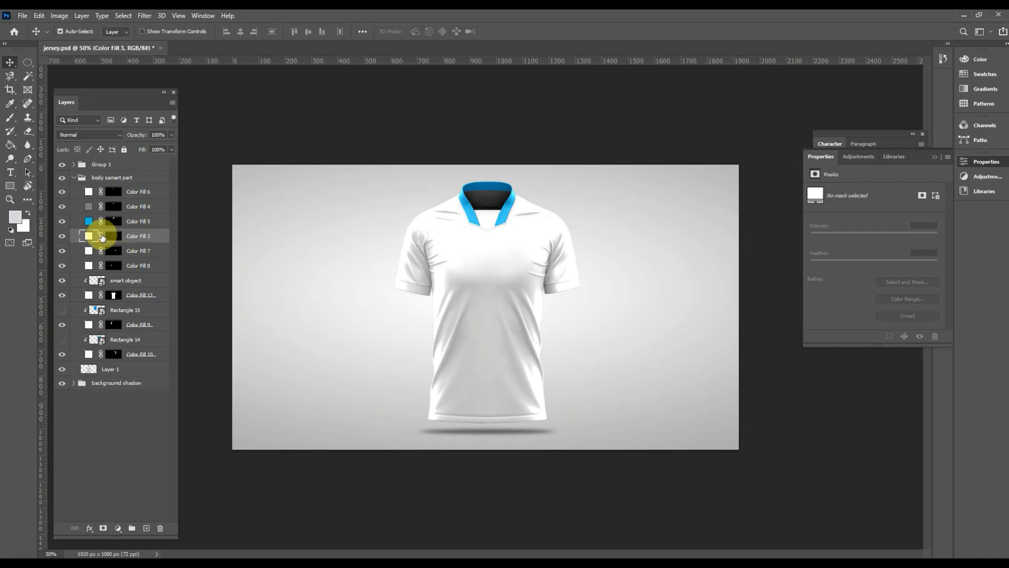
click(63, 237)
click(62, 237)
click(62, 237)
click(63, 237)
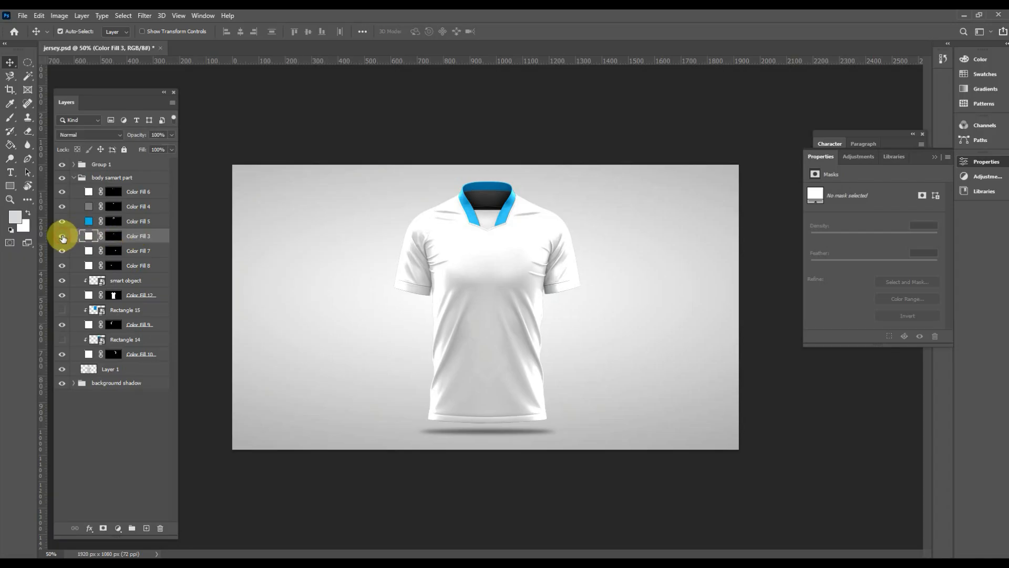
Step: Set Color Fill 3's colour to 757575 in the Color Picker
double_click(90, 236)
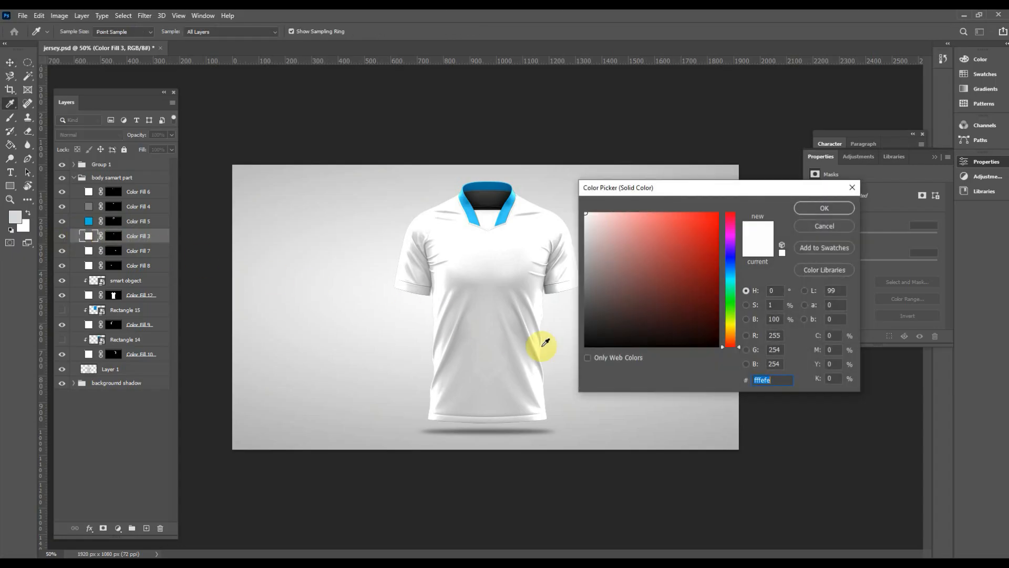
double_click(773, 381)
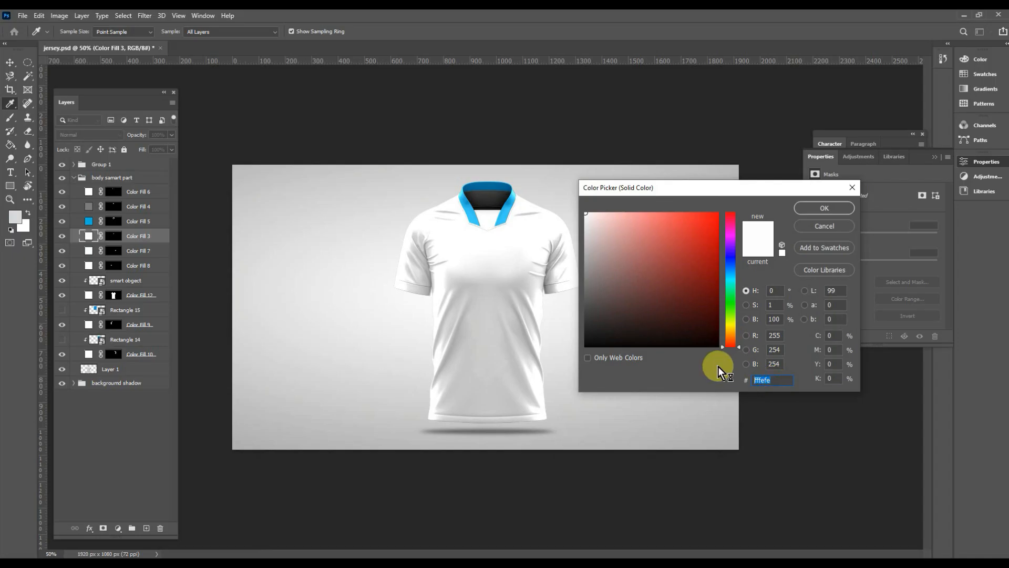
text(757575)
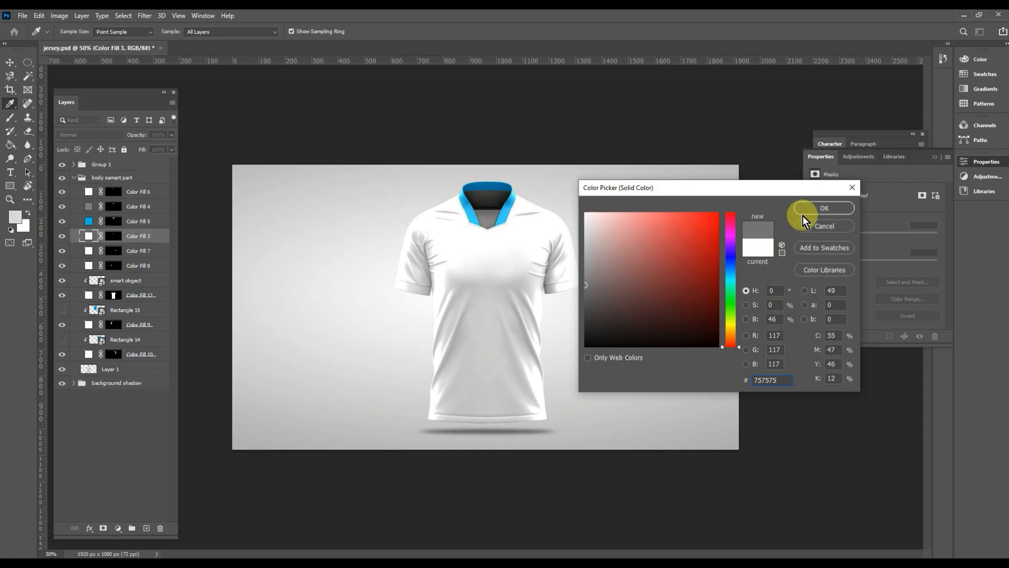
click(822, 208)
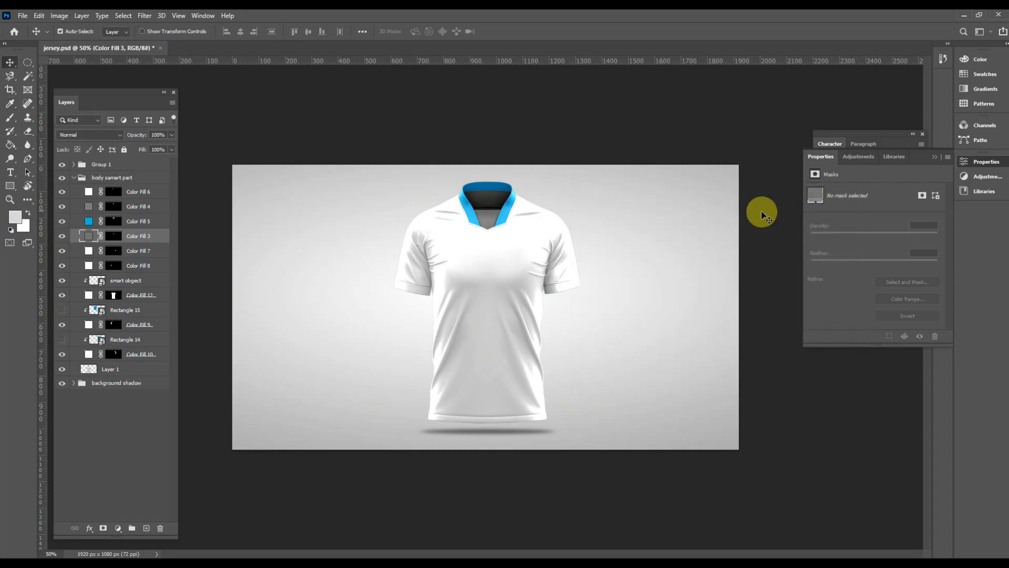
Step: Select the Color Fill 7 layer and toggle its visibility to see which area it colours
click(153, 250)
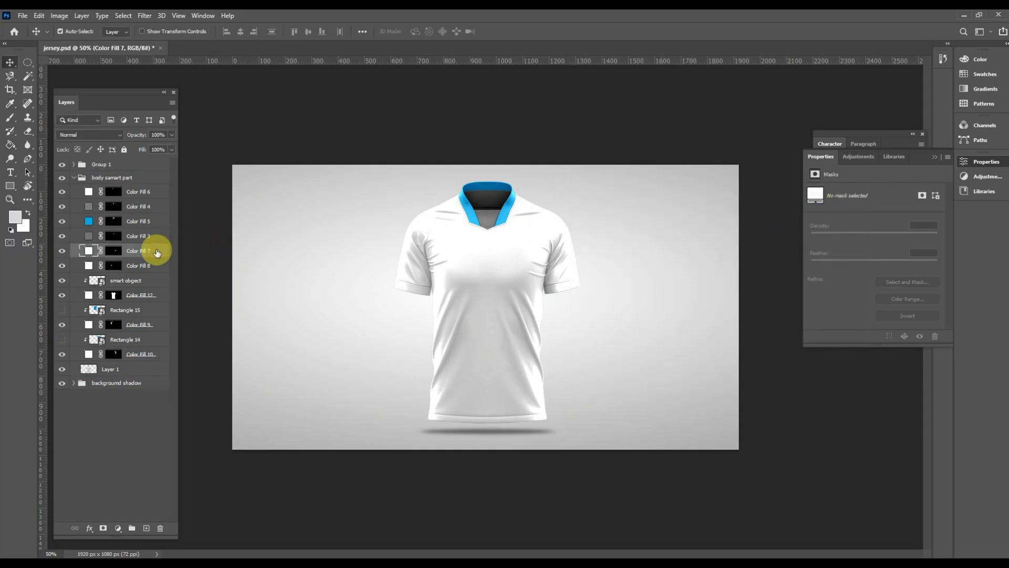
click(60, 254)
click(59, 254)
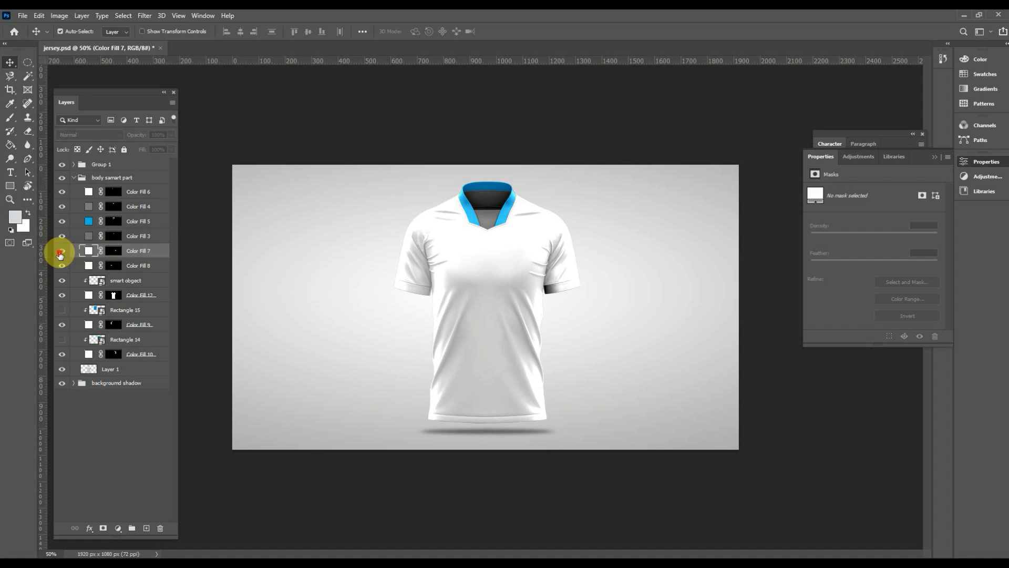
click(60, 254)
click(60, 254)
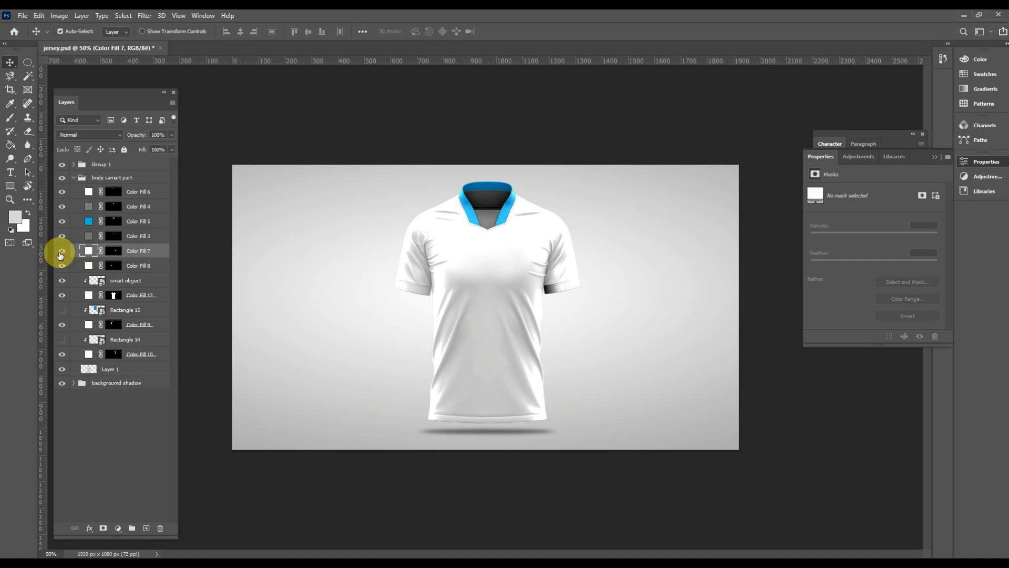
Step: Set Color Fill 7's colour to 05b4e1 in the Color Picker
double_click(89, 252)
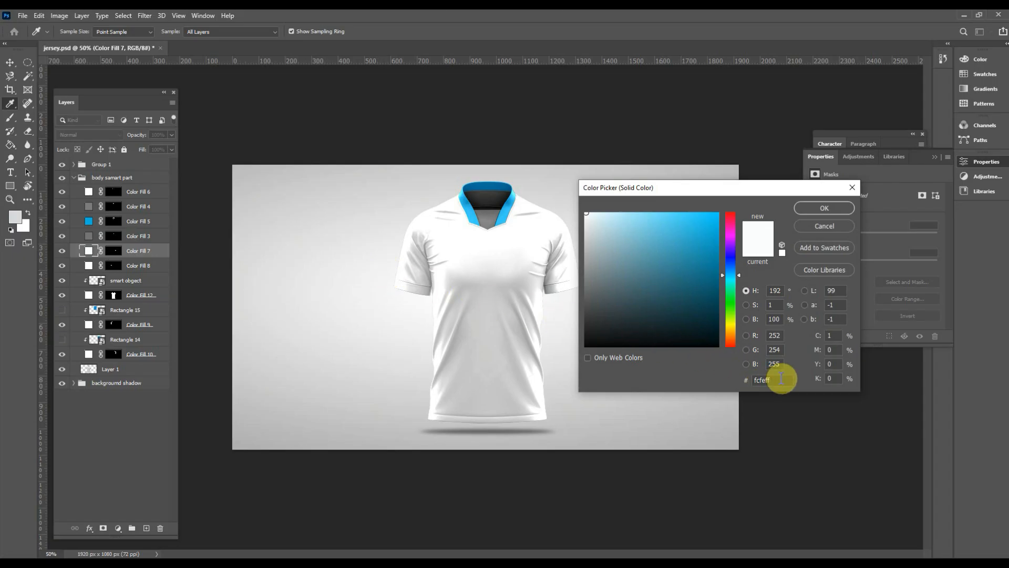
text(05b4e1)
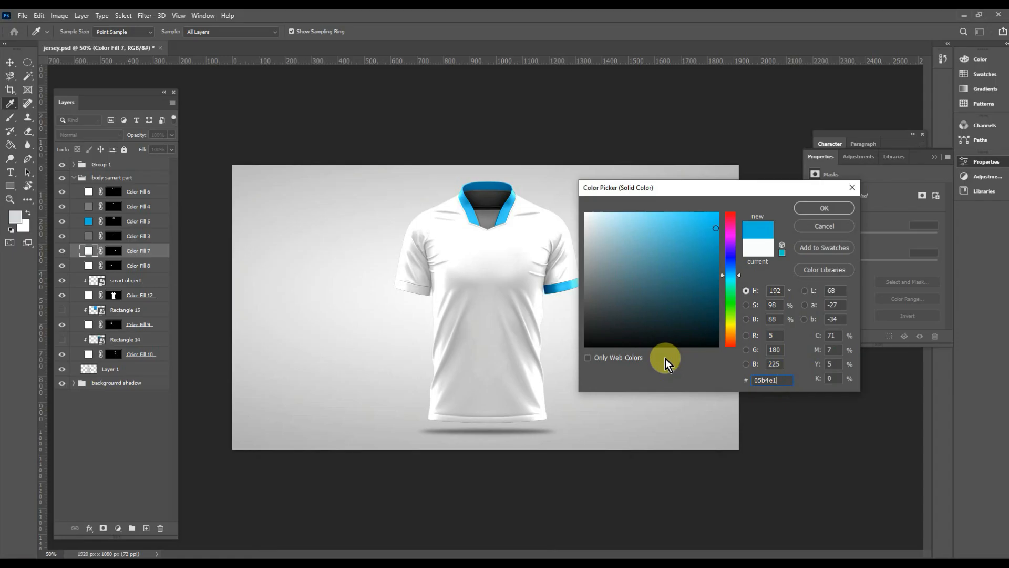
click(824, 209)
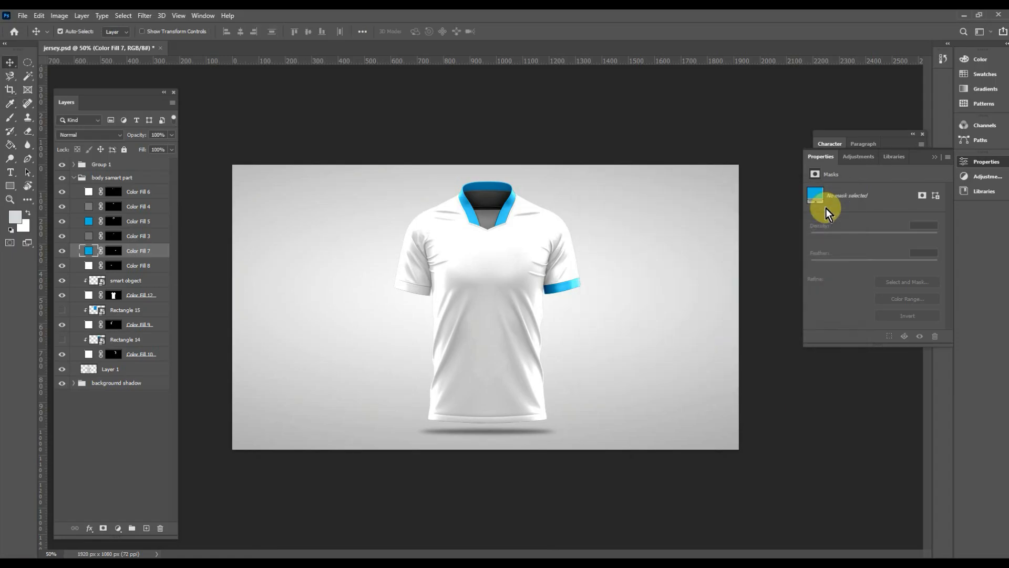
Step: Select the Color Fill 8 layer and toggle its visibility to see which area it colours
click(152, 268)
click(62, 266)
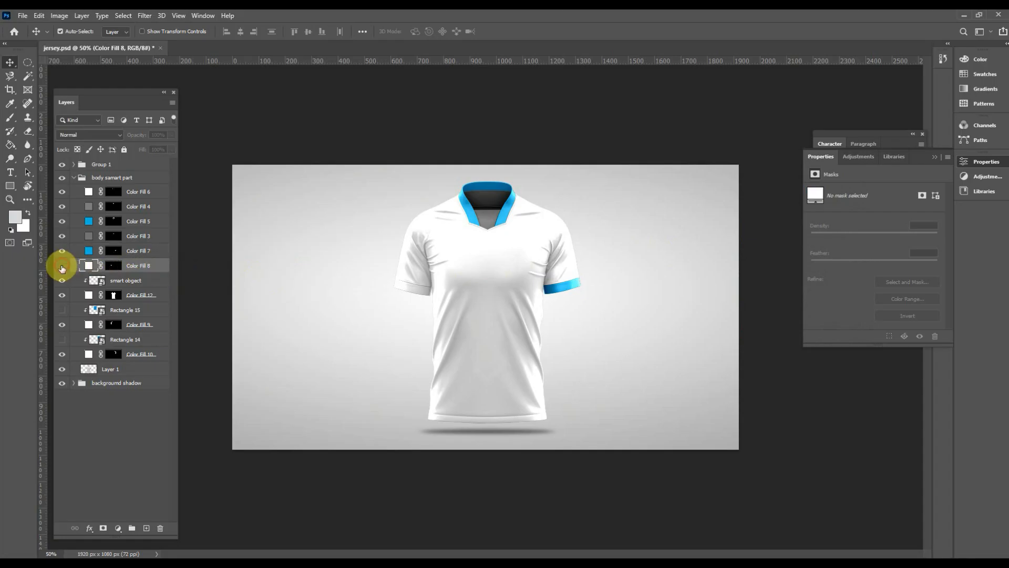
click(61, 266)
click(62, 266)
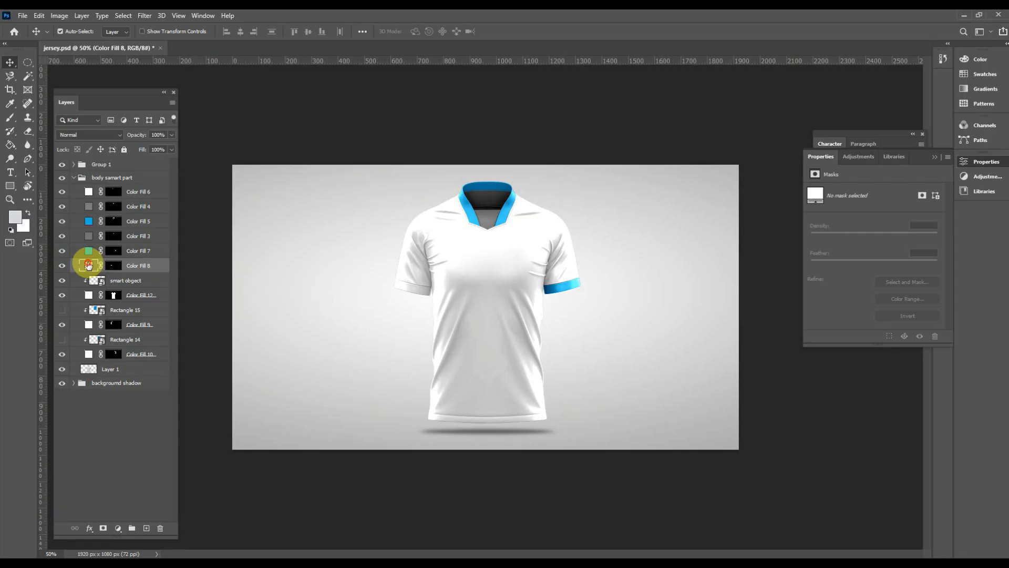
Step: Set Color Fill 8's colour to 05b4e1 in the Color Picker
double_click(88, 265)
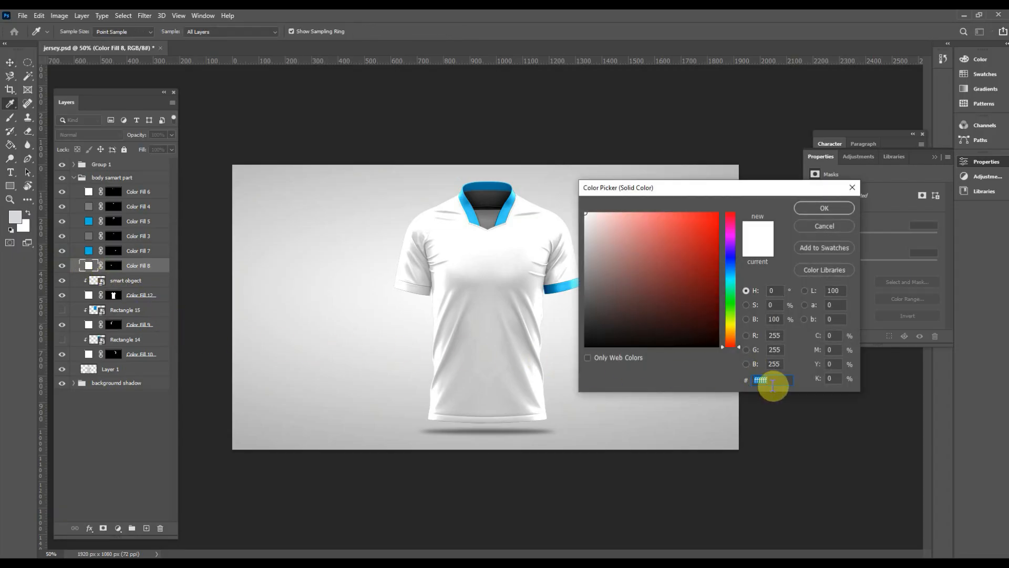
text(05b4e1)
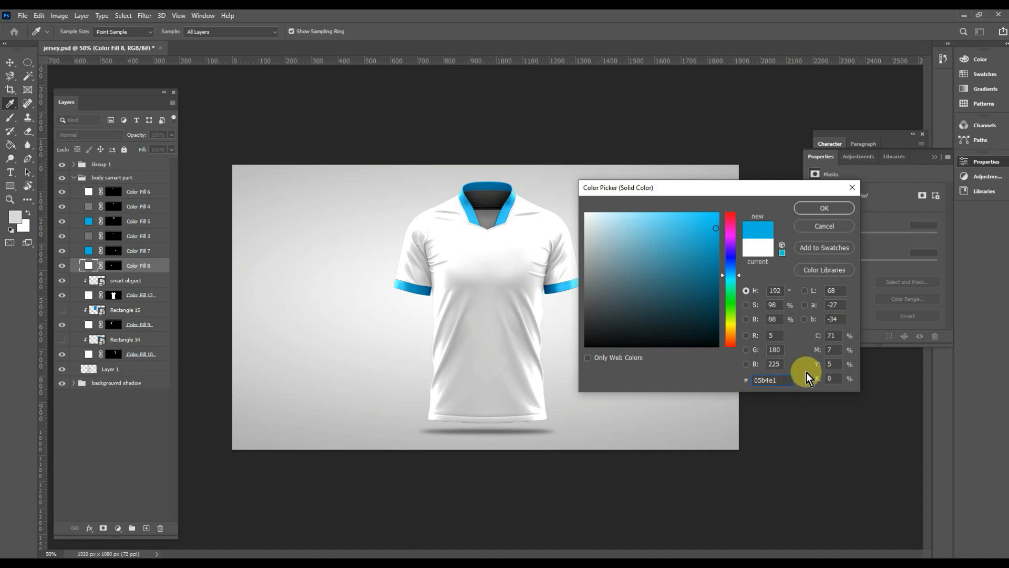
click(820, 208)
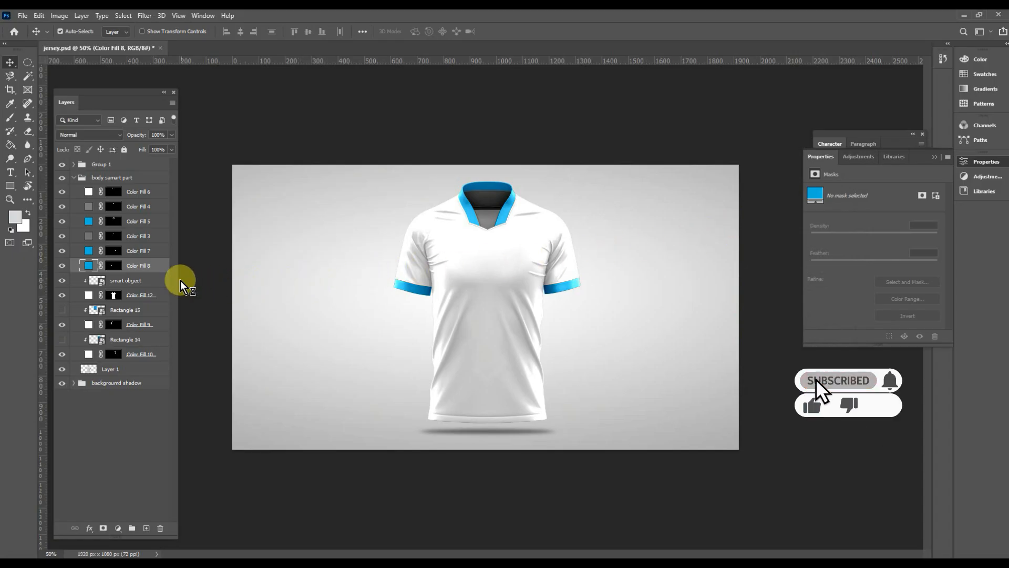
Step: Open the smart object's contents, place the Untitled-1 artwork over the full canvas, then save and close that document
double_click(100, 283)
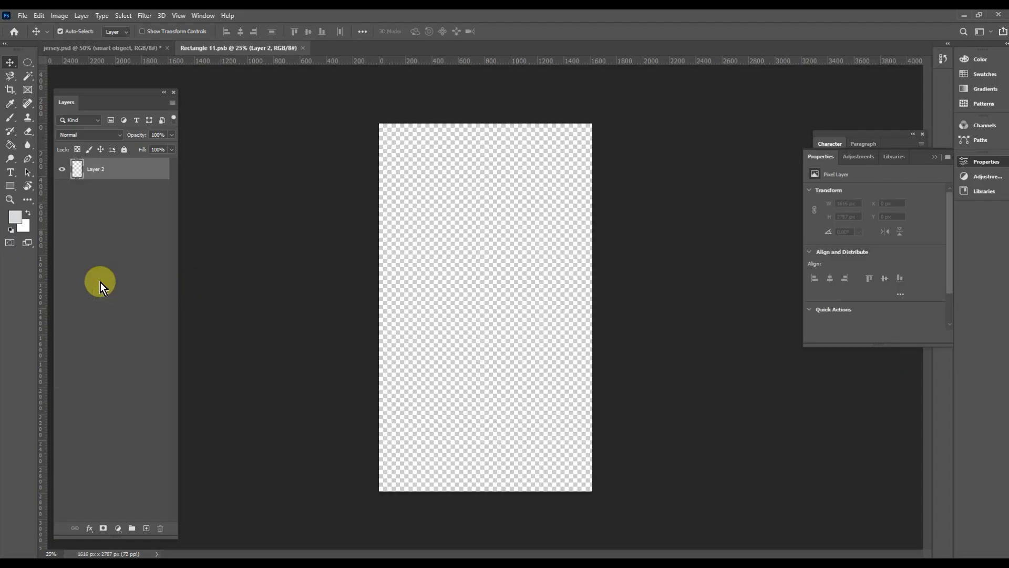
drag(465, 558, 483, 309)
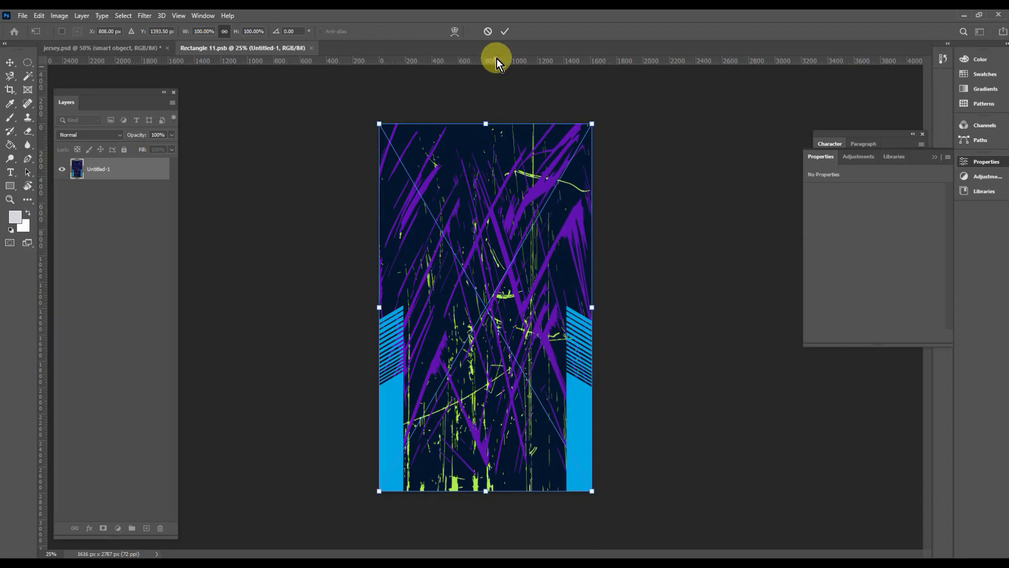
click(504, 35)
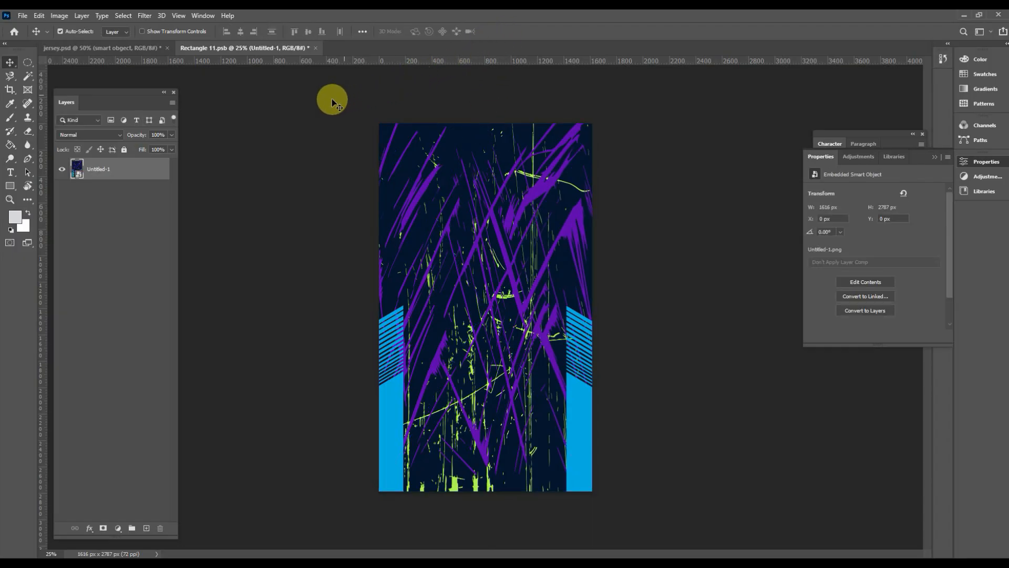
click(24, 15)
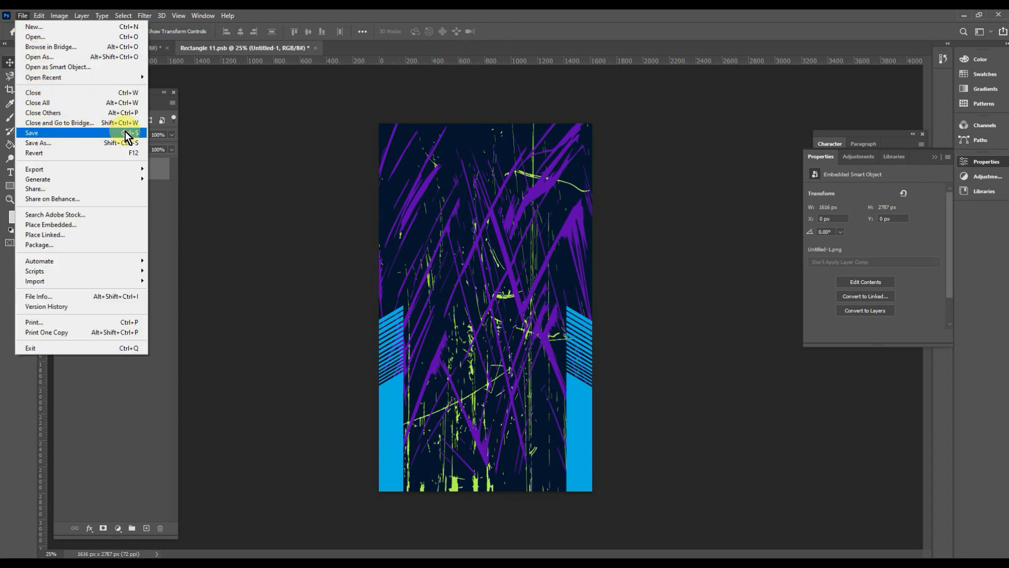
click(77, 135)
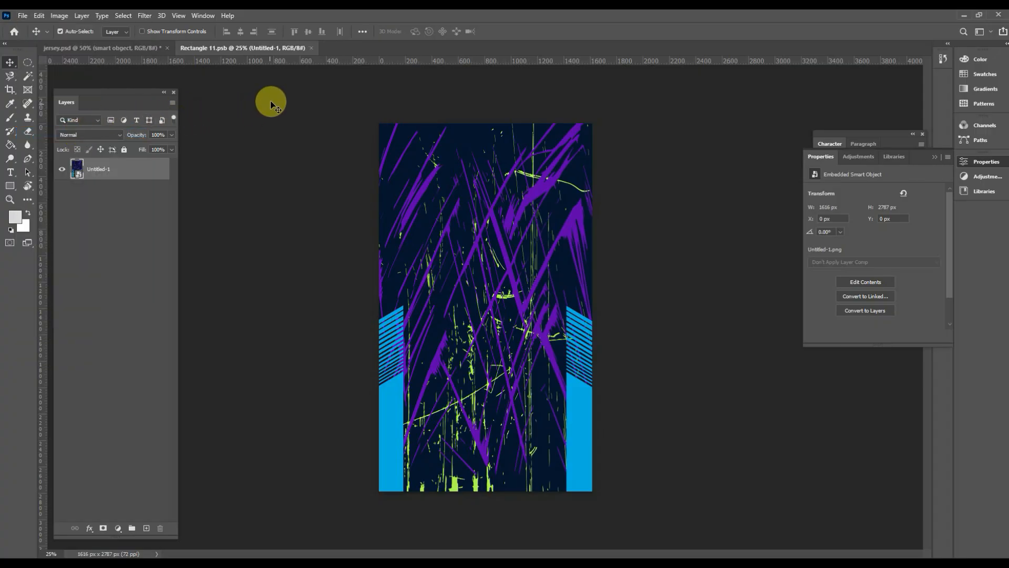
click(313, 47)
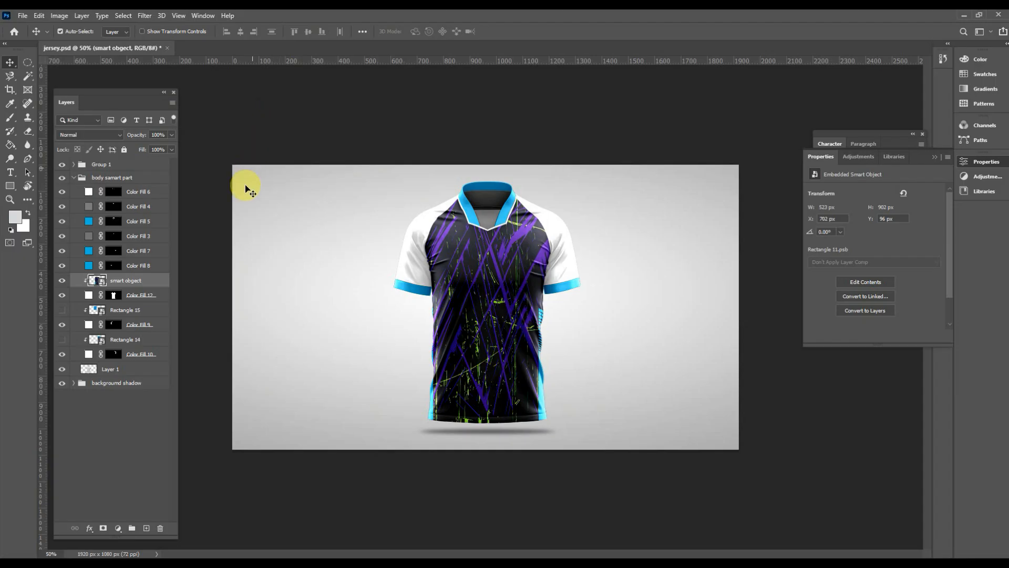
Step: Select the Color Fill 9 layer and toggle its visibility to see which area it colours
click(154, 328)
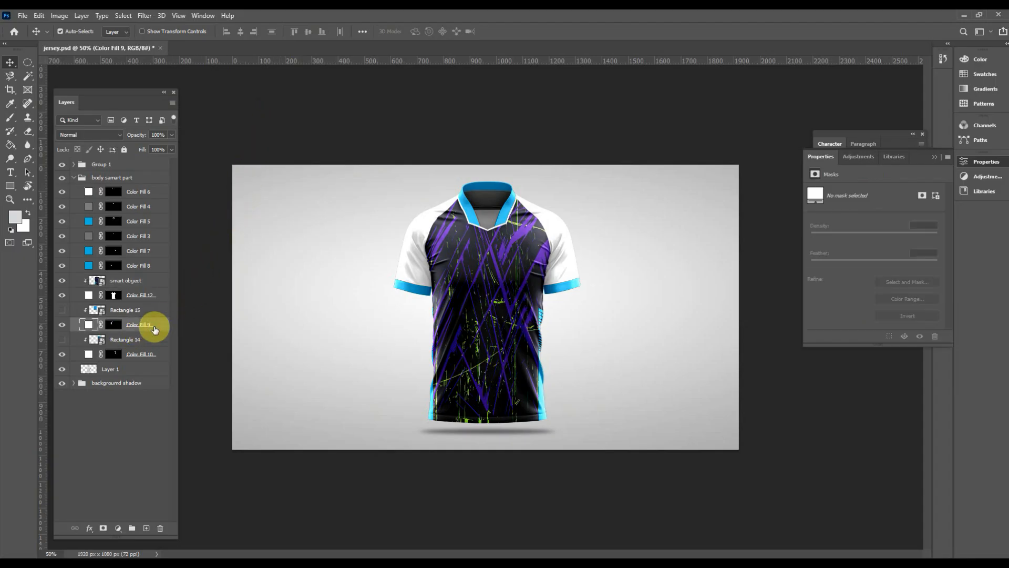
click(62, 329)
click(63, 328)
click(63, 329)
click(62, 328)
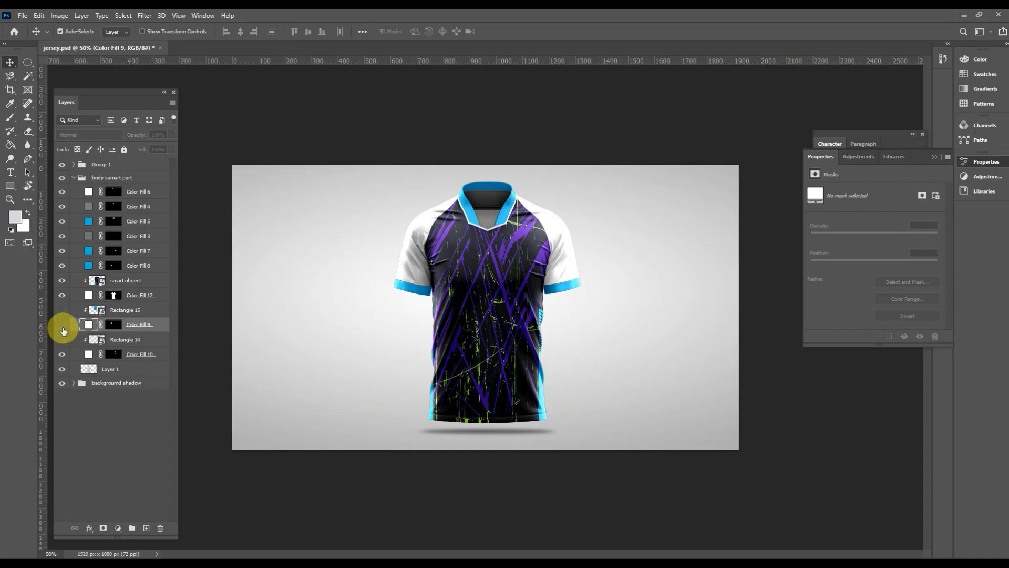
Step: Set Color Fill 9's colour to the purple 5e00b0 in the Color Picker
double_click(91, 325)
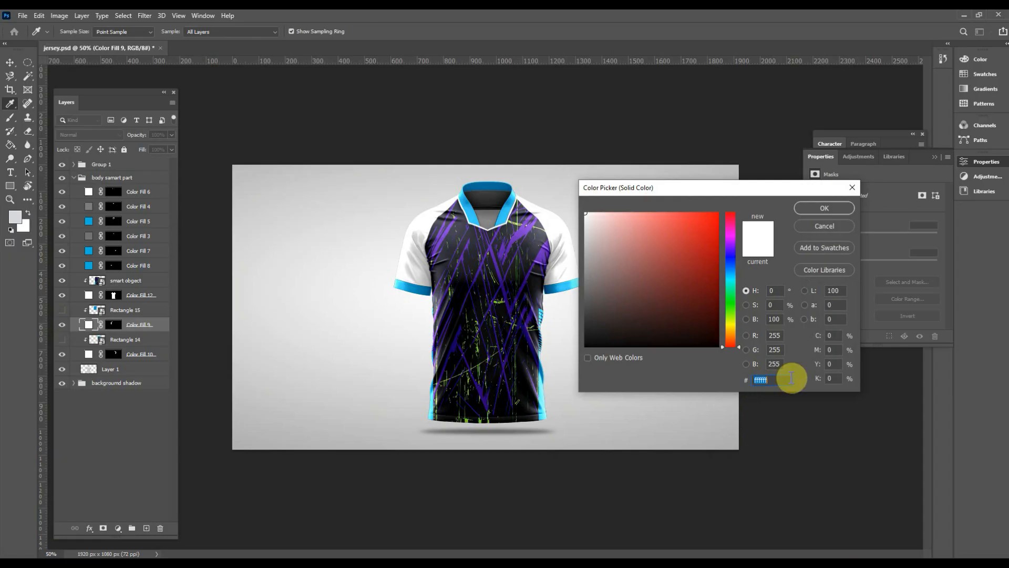
click(774, 380)
drag(774, 380, 742, 377)
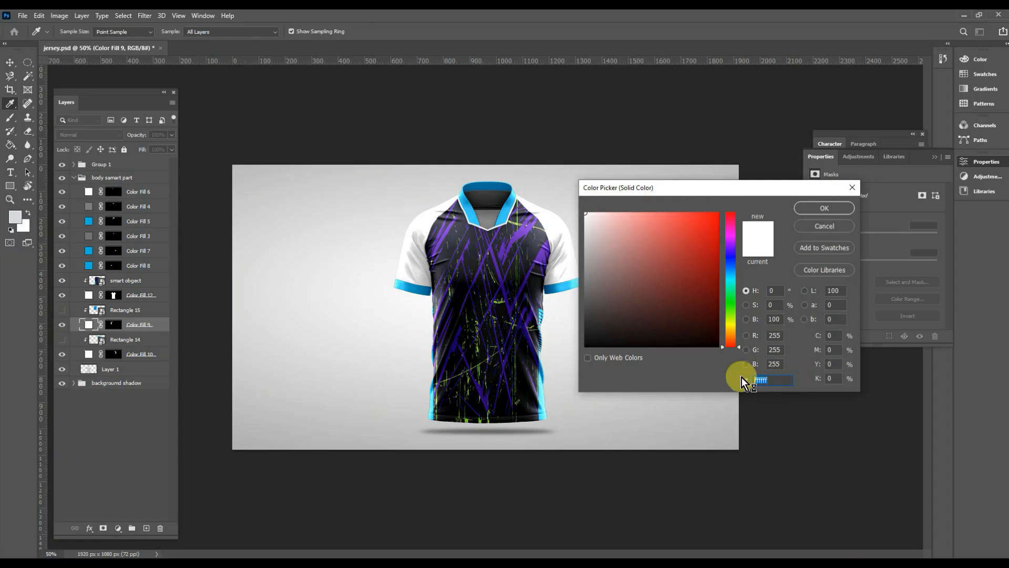
text(5e00b0)
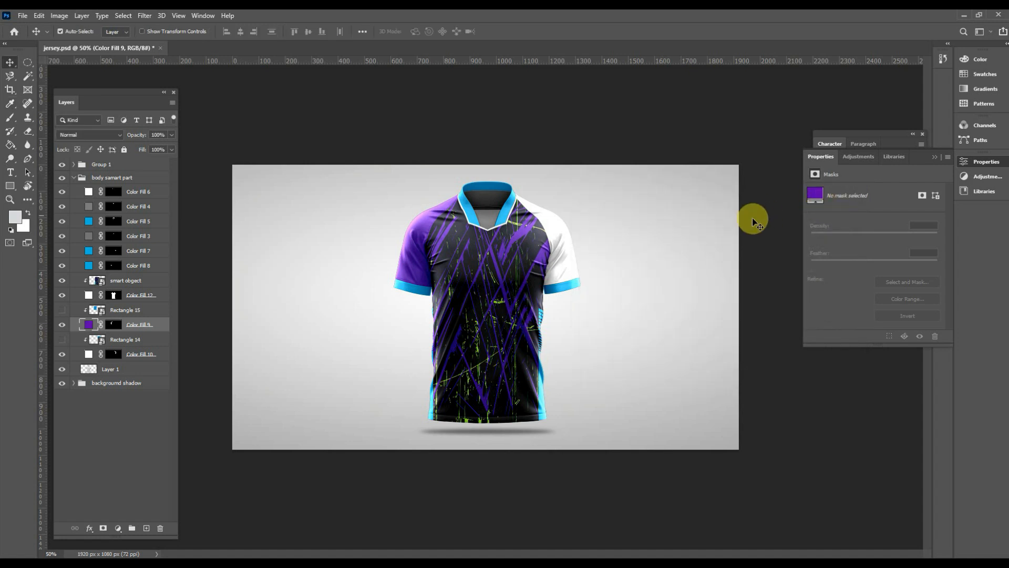
Step: Select the Color Fill 10 layer and toggle its visibility to see which area it colours
click(91, 355)
click(62, 355)
click(62, 357)
click(63, 356)
click(62, 356)
Step: Set Color Fill 10's colour to the purple 5e00b0 in the Color Picker
double_click(85, 355)
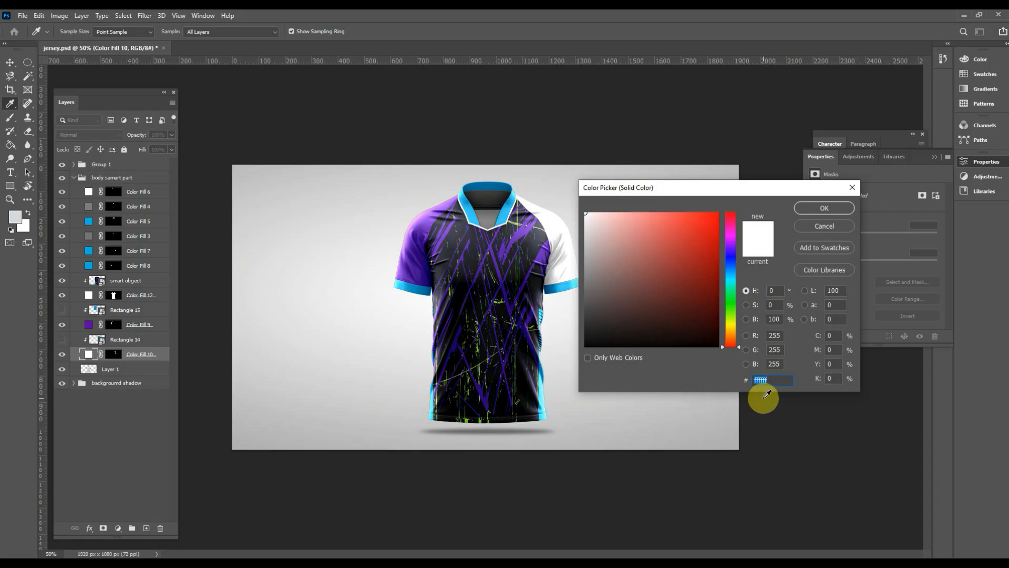
text(5e00b0)
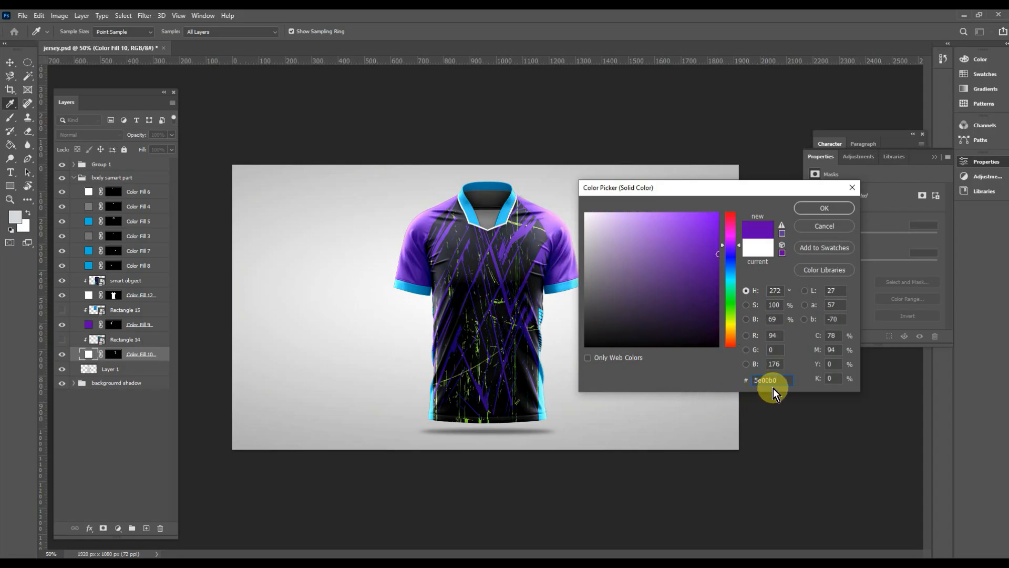
click(817, 207)
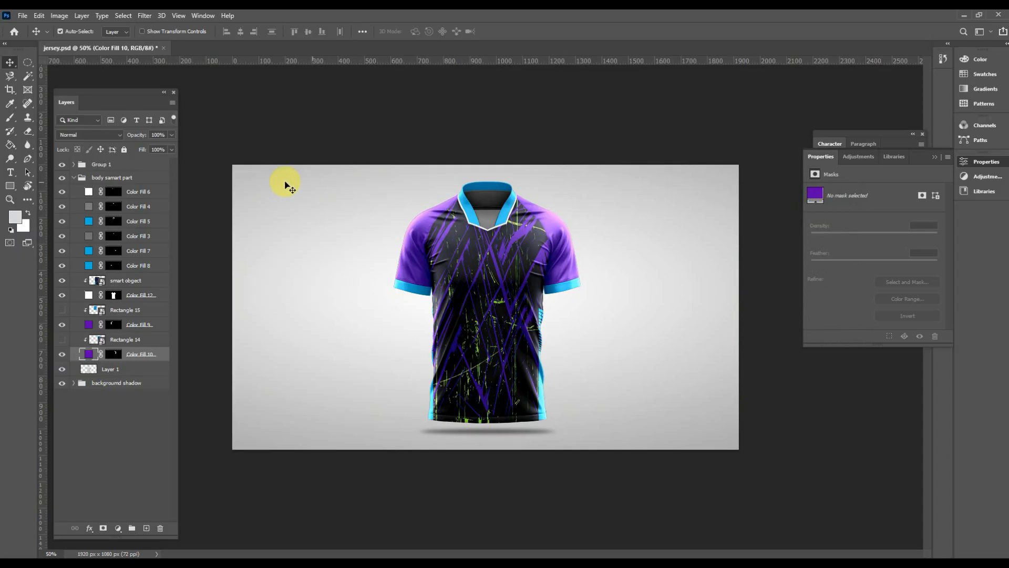
Step: Open the contents of the smart object layer inside the body samart part group
click(73, 177)
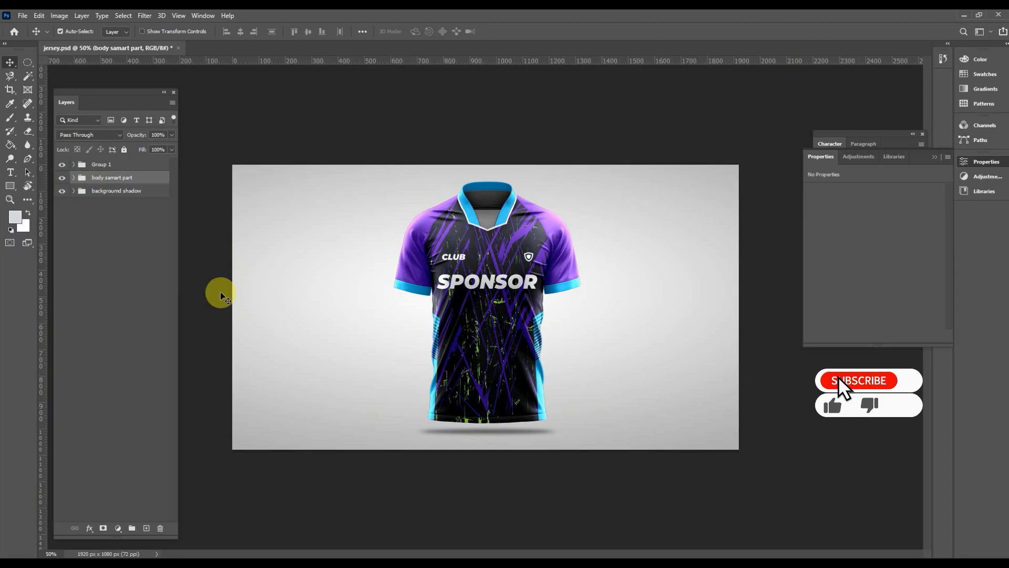
click(73, 178)
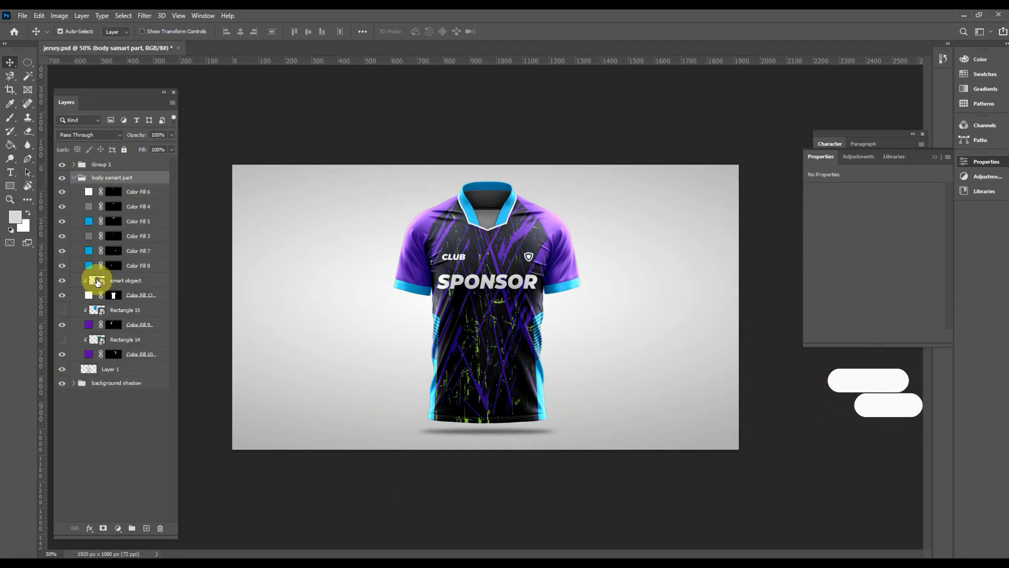
double_click(104, 283)
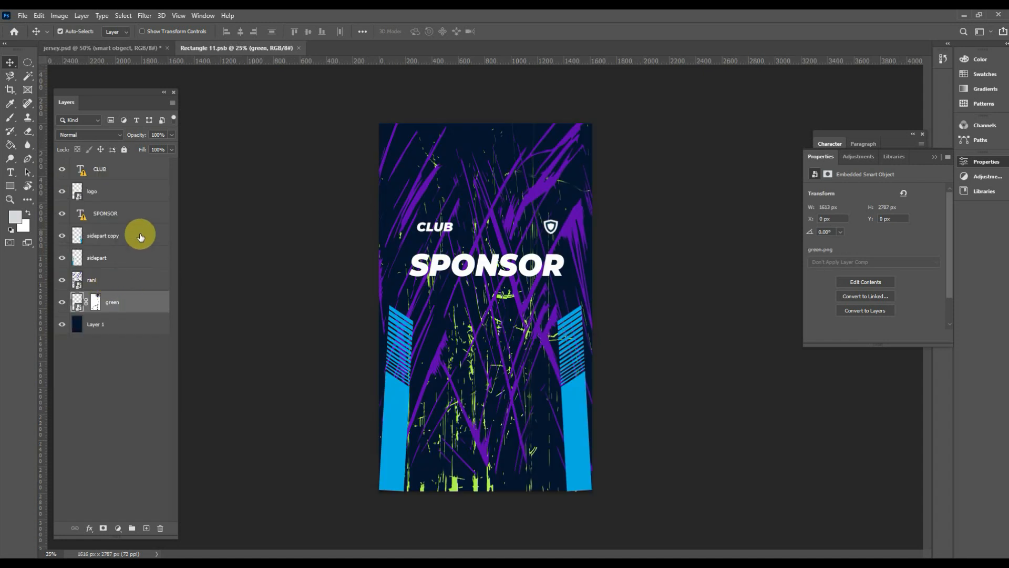
Step: Hide and re-show each layer of the smart object document one by one to examine what each contributes
click(125, 368)
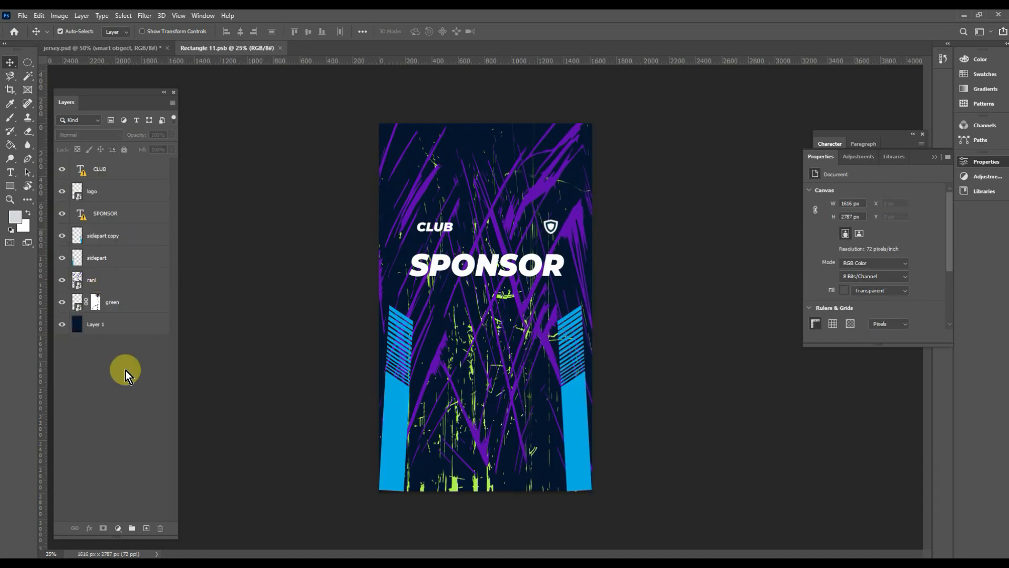
click(62, 169)
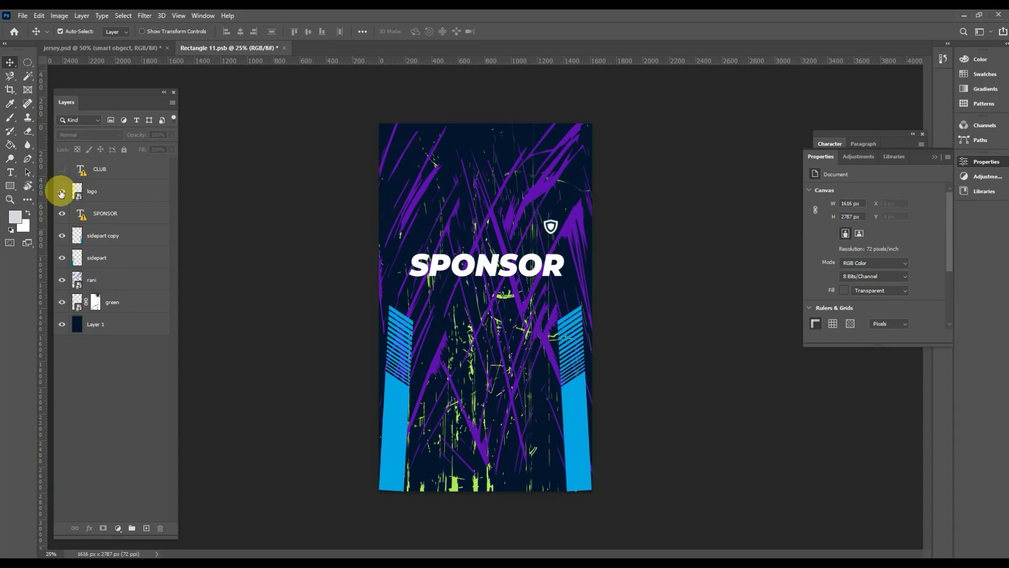
click(62, 192)
click(62, 217)
click(62, 238)
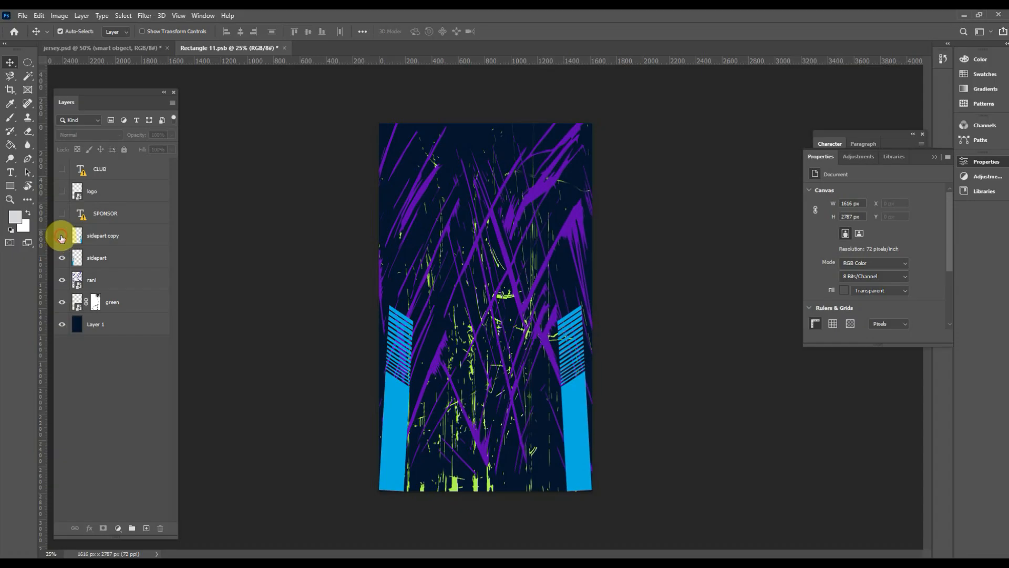
click(62, 259)
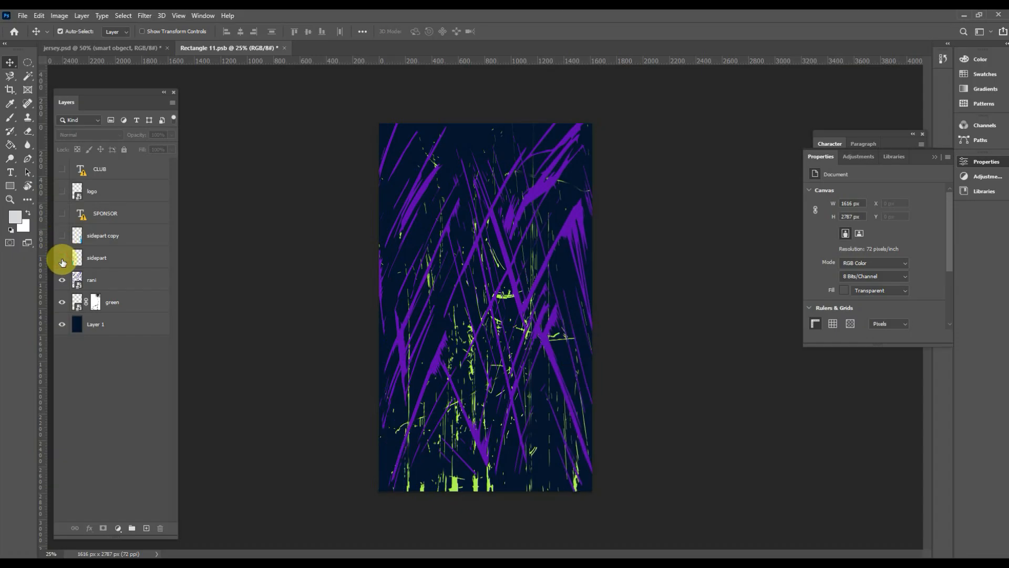
click(62, 279)
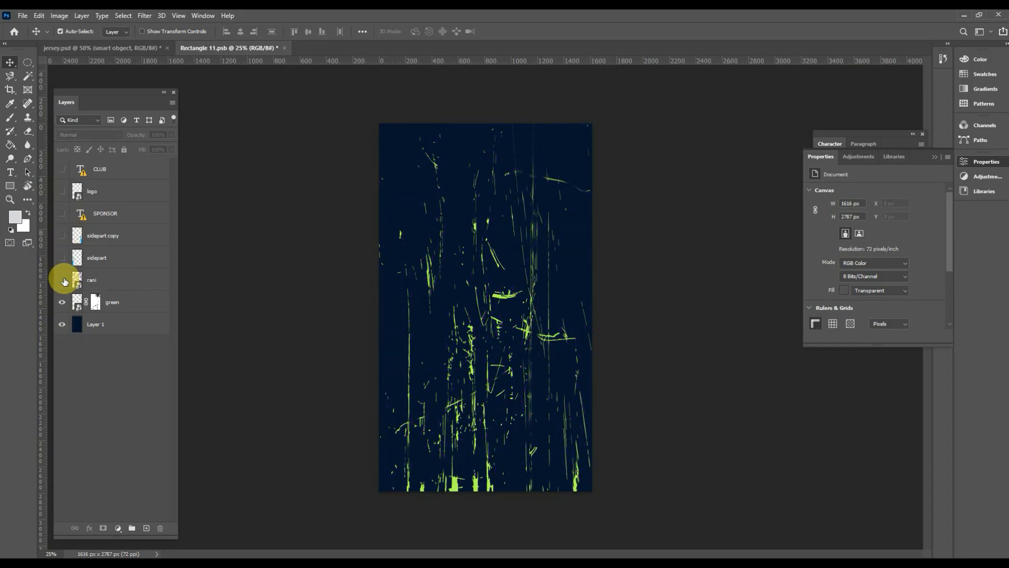
click(62, 302)
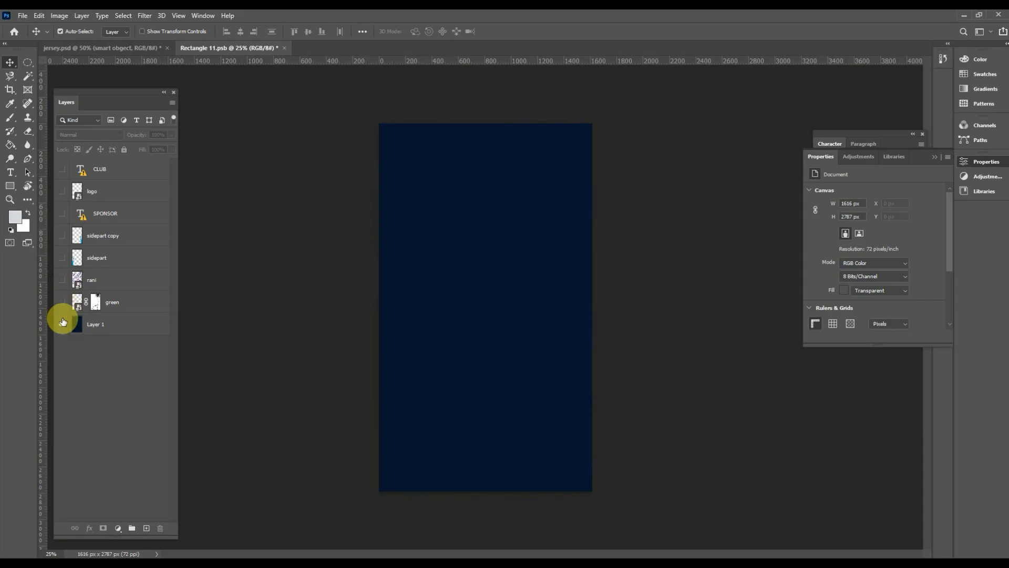
click(62, 324)
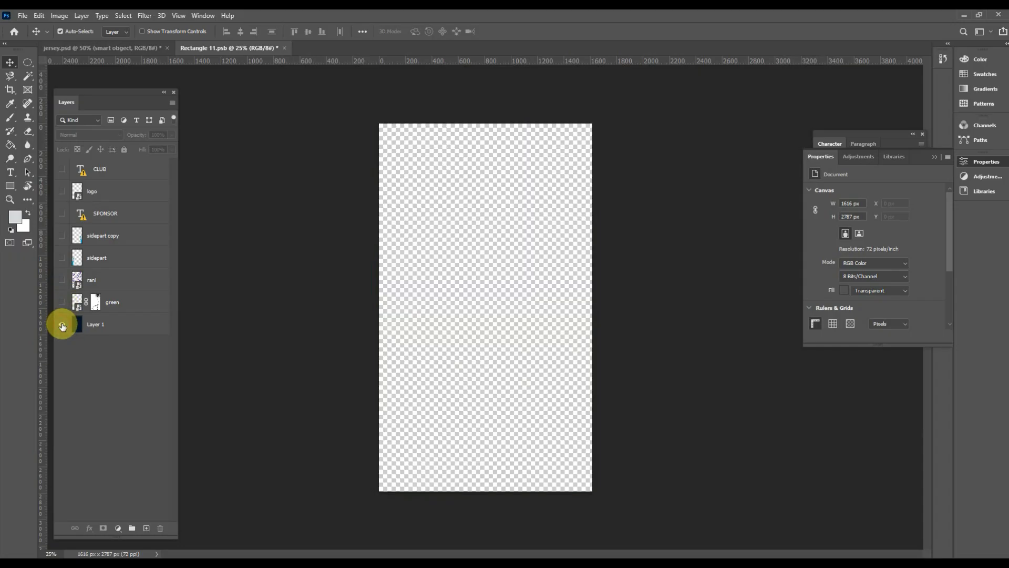
click(62, 324)
click(62, 303)
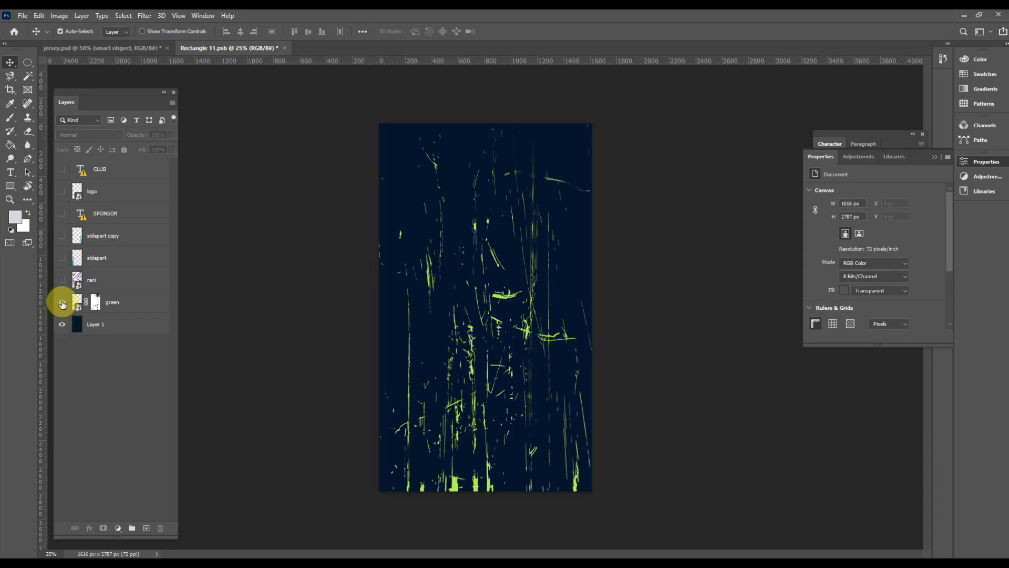
click(62, 279)
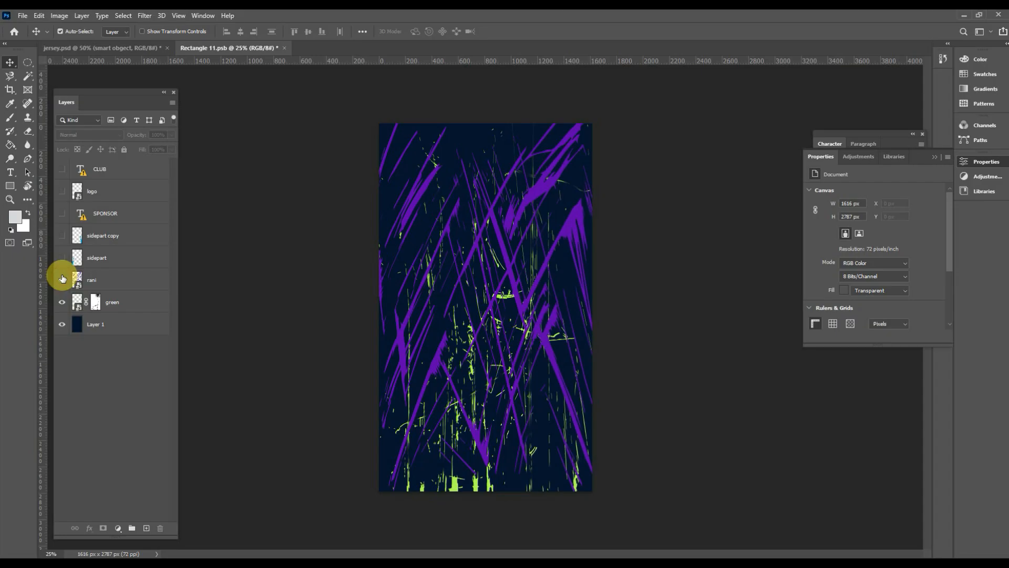
click(62, 257)
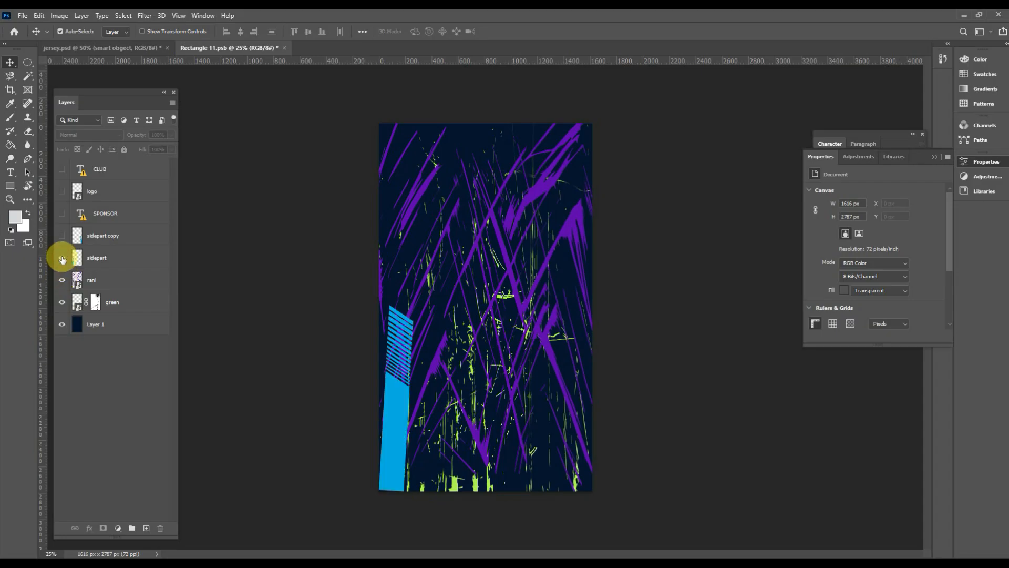
click(62, 237)
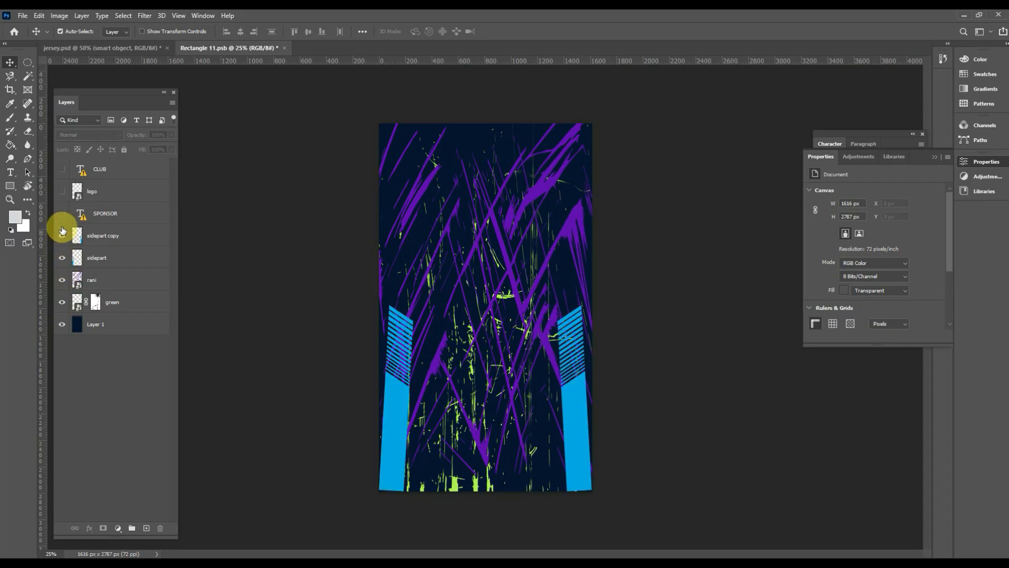
click(62, 215)
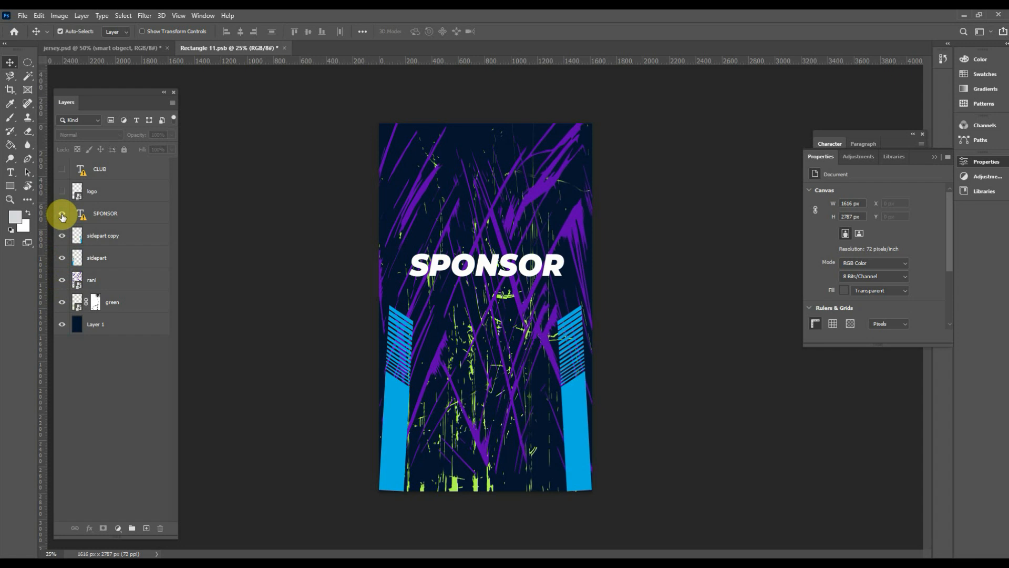
click(62, 168)
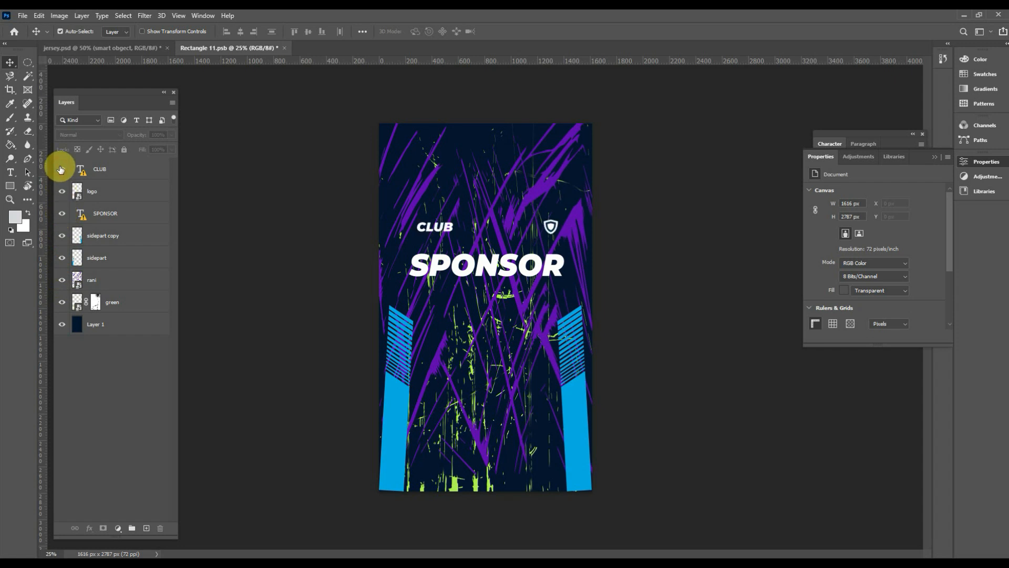
Step: Save the smart object document, close it, and collapse the body samart part group
click(24, 16)
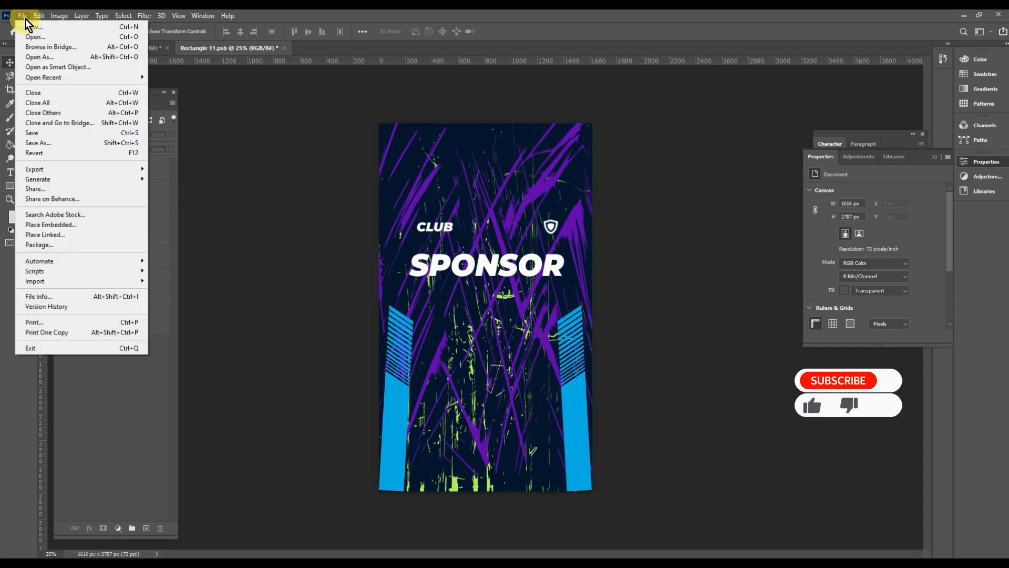
click(106, 135)
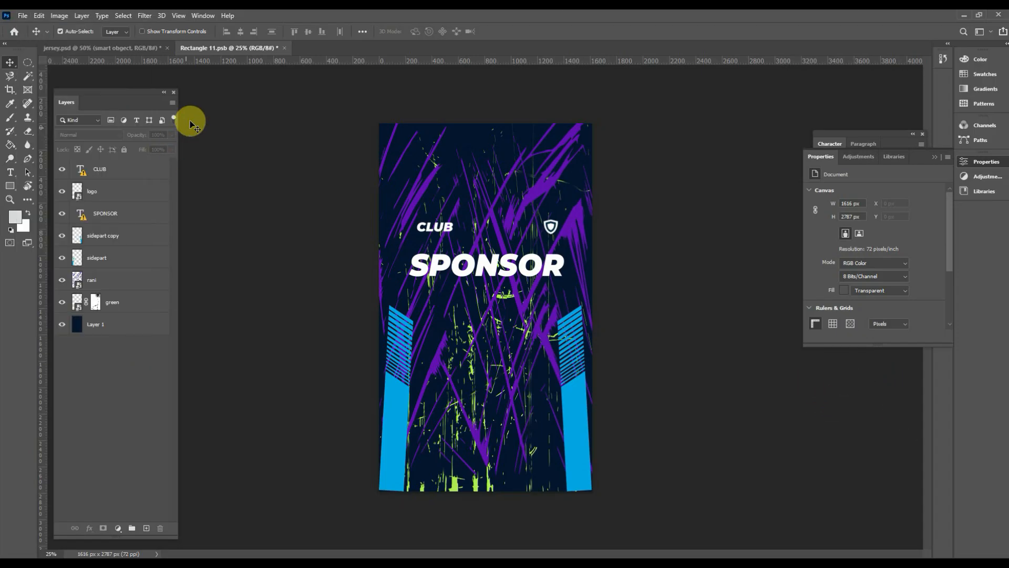
click(284, 49)
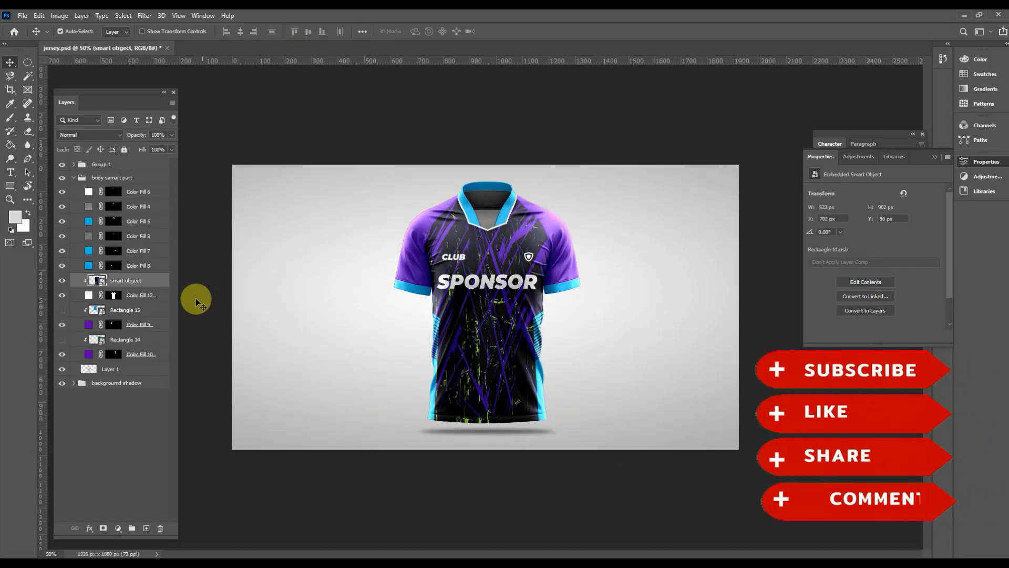
click(74, 178)
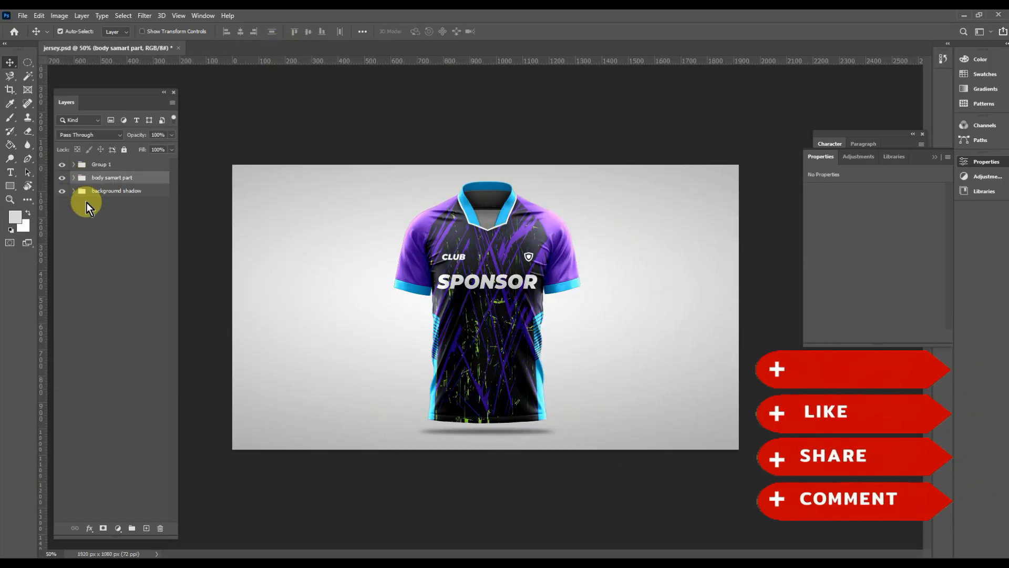